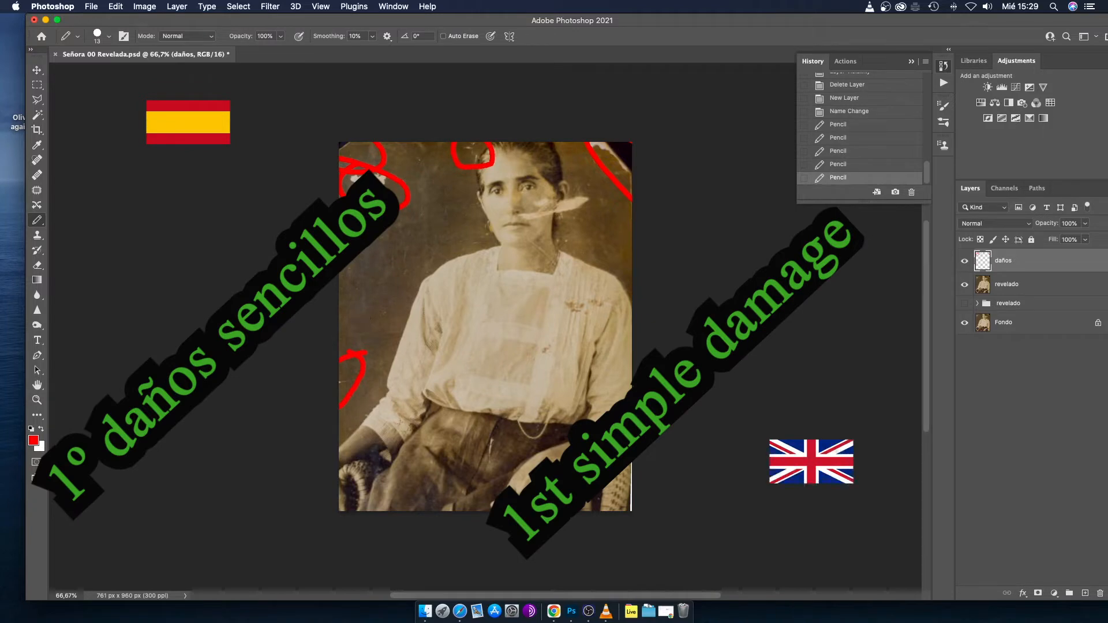
Mark the simple damage in red on the daños layer, circling the scratched background and writing 1º across the blouse
drag(384, 224, 376, 263)
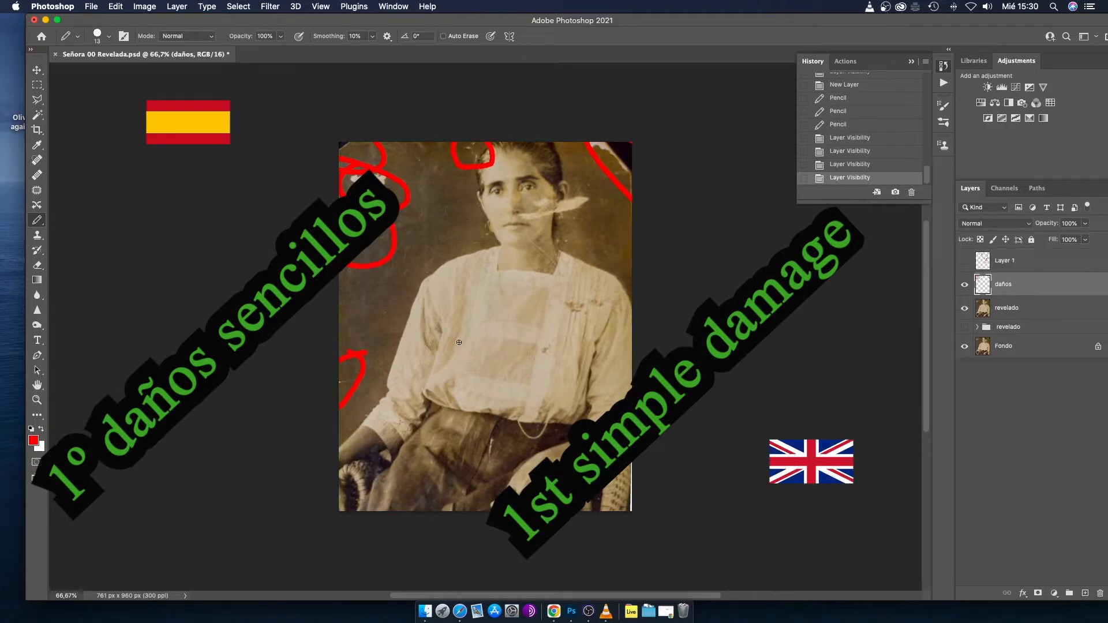
mouse_move(458, 343)
mouse_down()
mouse_move(501, 242)
mouse_move(498, 351)
mouse_move(533, 349)
mouse_up()
mouse_move(551, 253)
mouse_down()
mouse_move(547, 279)
mouse_move(552, 260)
mouse_move(537, 261)
mouse_move(574, 284)
mouse_up()
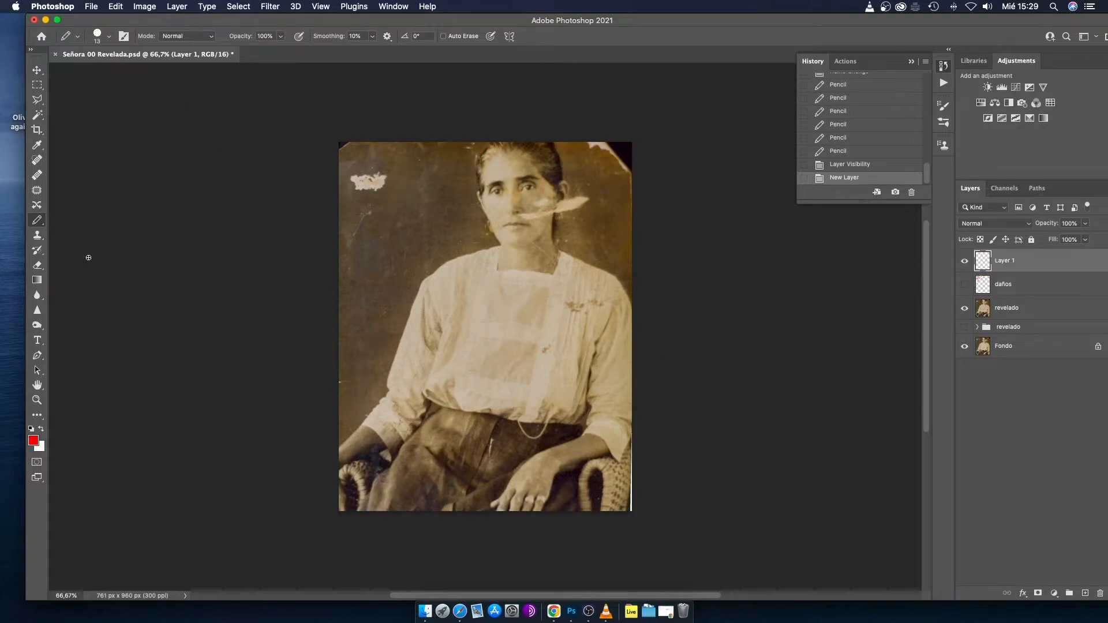
Mark the complex damage in red on Layer 1, circling the blouse stains and the head, and write 2º across the blouse
mouse_move(568, 288)
mouse_down()
mouse_move(592, 326)
mouse_move(602, 295)
mouse_move(556, 283)
mouse_up()
mouse_move(545, 341)
mouse_down()
mouse_move(560, 369)
mouse_move(537, 330)
mouse_up()
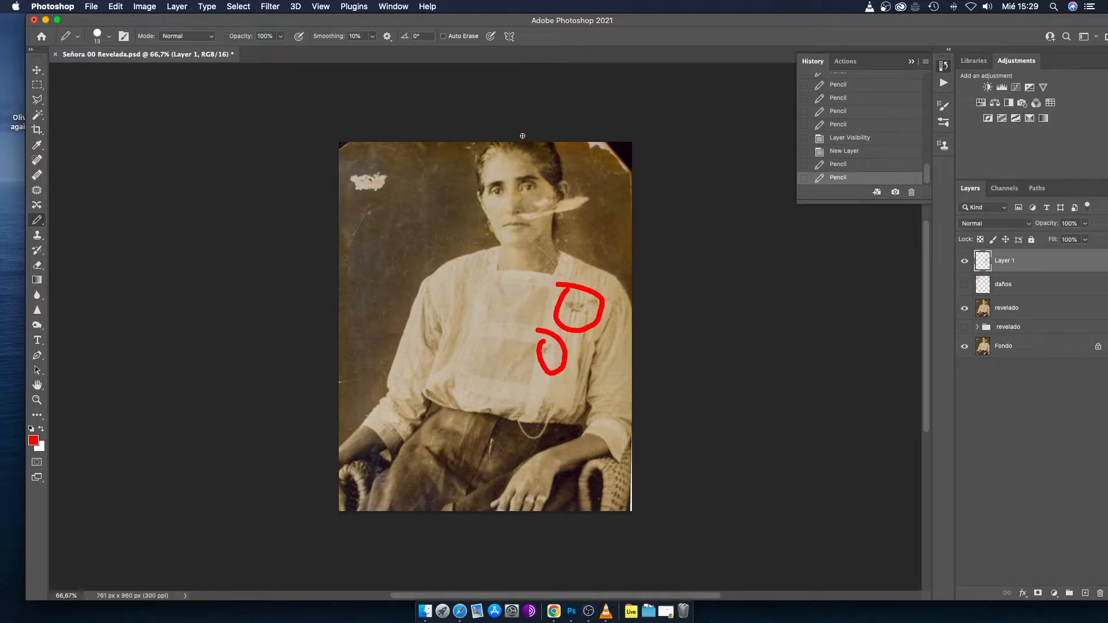
mouse_move(474, 229)
mouse_down()
mouse_move(553, 288)
mouse_move(574, 164)
mouse_move(546, 142)
mouse_up()
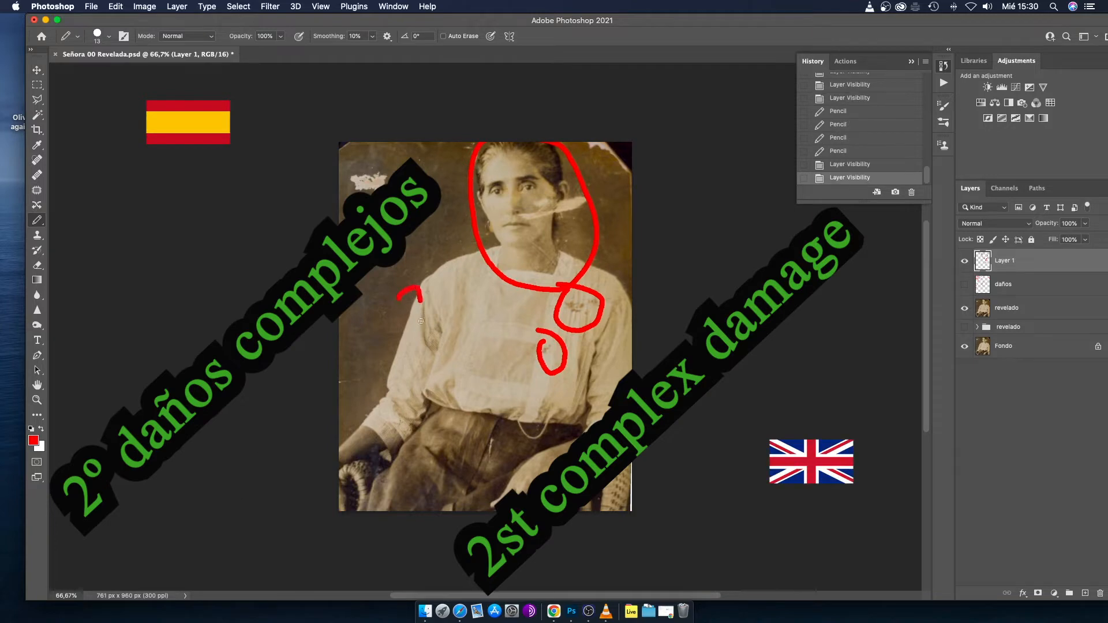
mouse_move(421, 321)
mouse_down()
mouse_move(414, 365)
mouse_move(460, 362)
mouse_up()
mouse_move(451, 300)
mouse_down()
mouse_move(449, 323)
mouse_move(484, 321)
mouse_up()
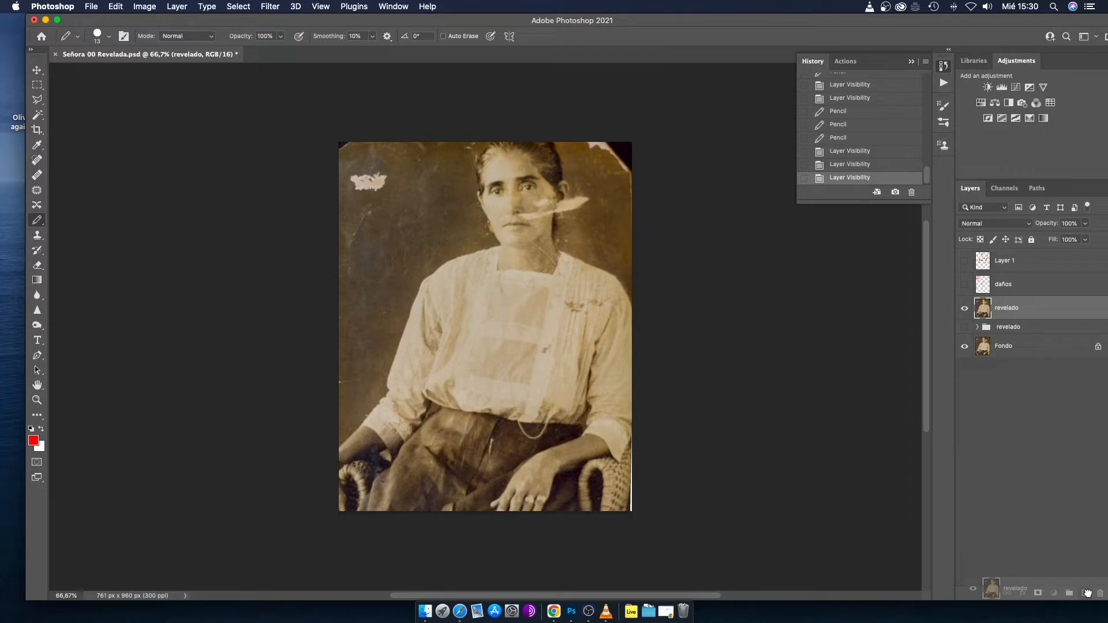
Duplicate the revelado layer and hide the original, leaving the copy visible
drag(1086, 592, 1087, 592)
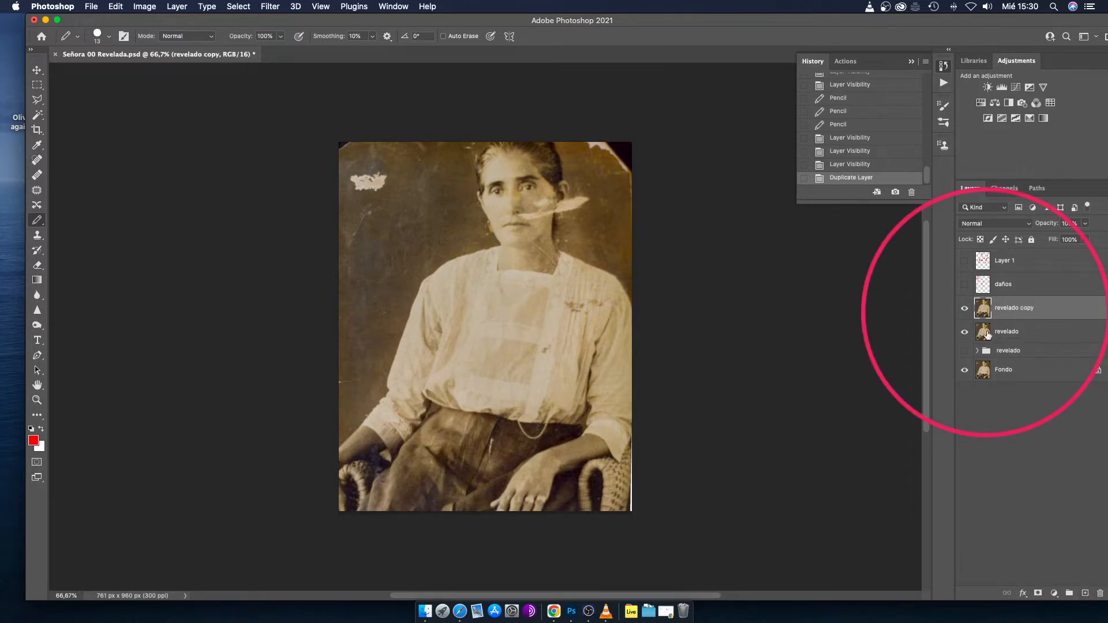
click(964, 333)
click(963, 309)
Choose the Spot Healing Brush and add a new layer named "reparacion facil" above revelado copy
click(37, 385)
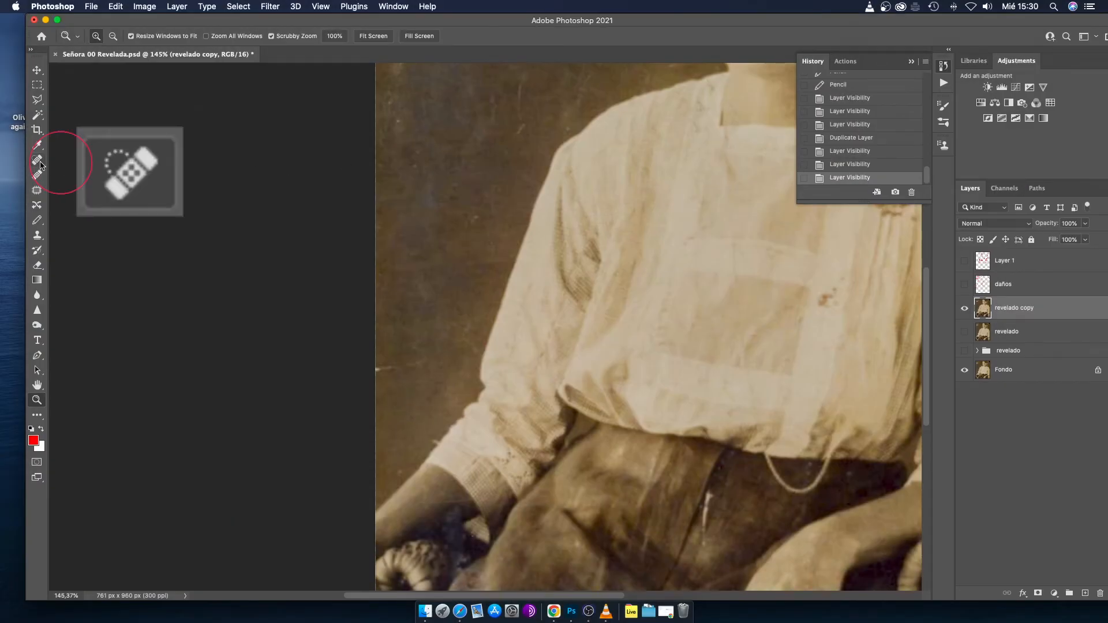
click(38, 161)
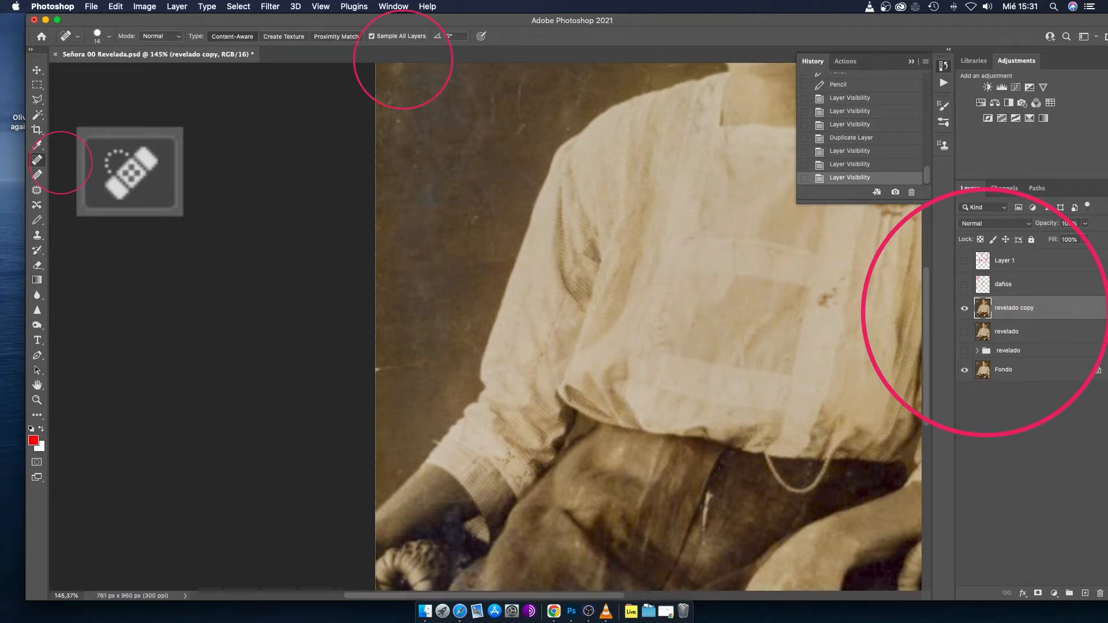
click(1085, 593)
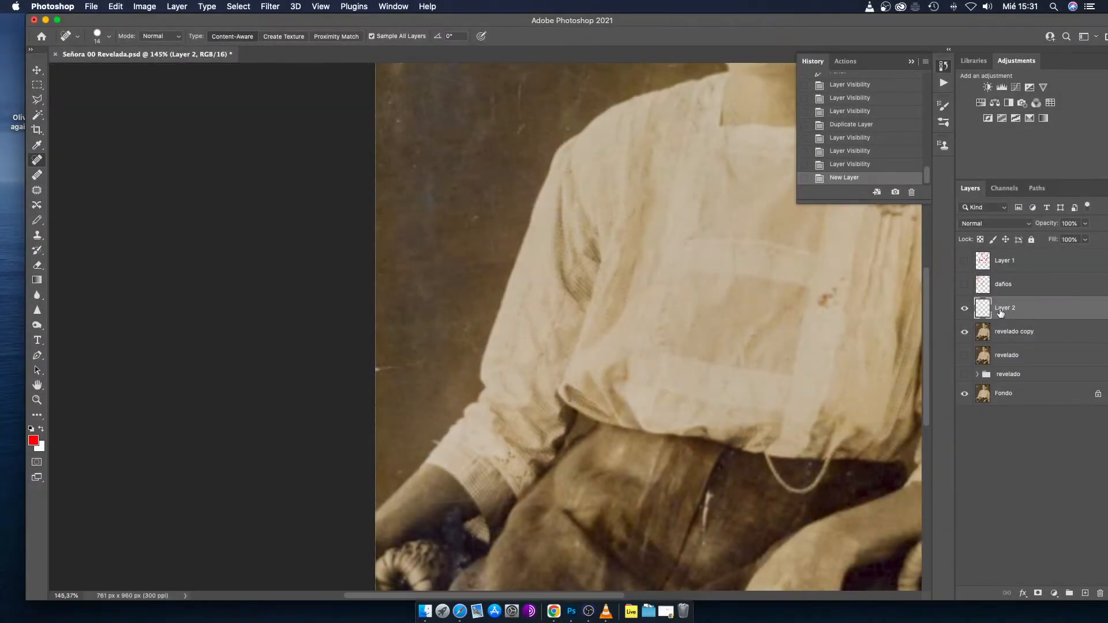
text(reparacion fac)
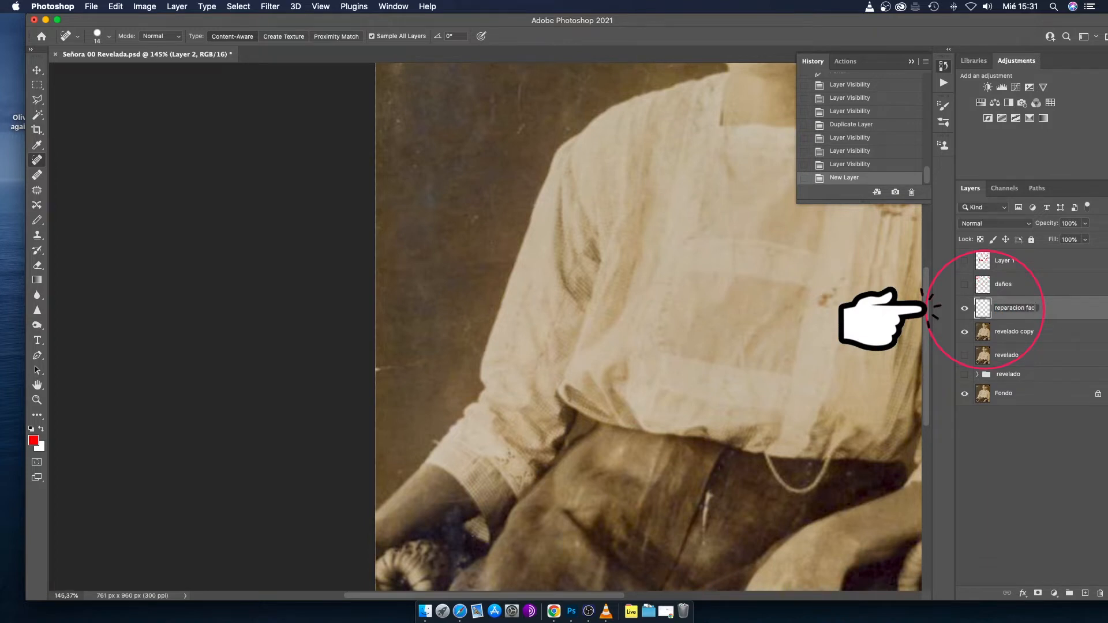
key(Return)
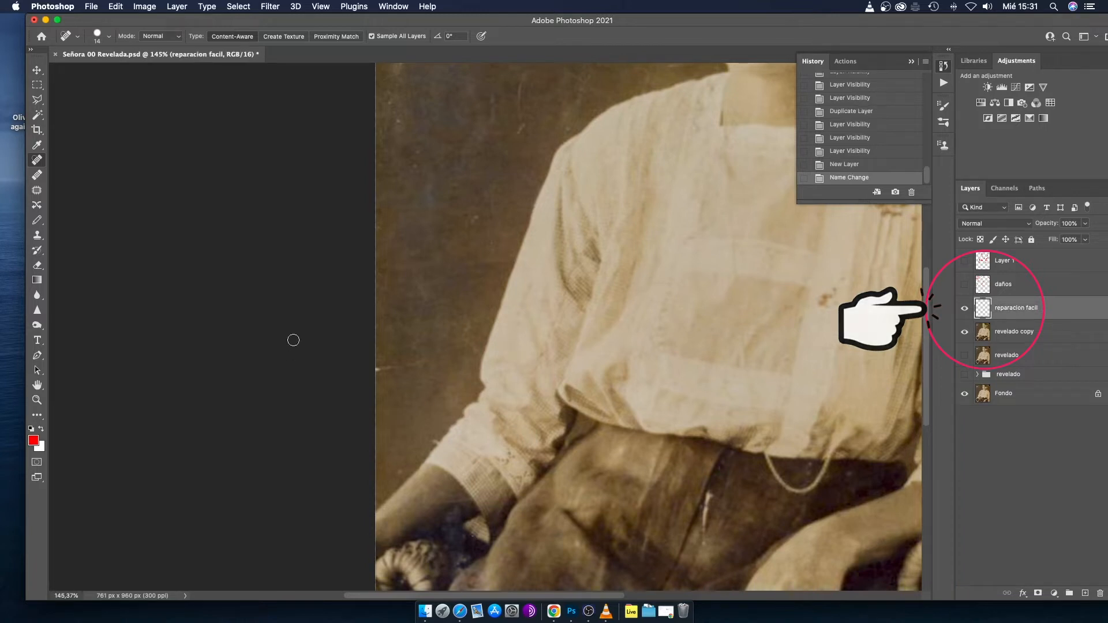
Heal the scratch at the photo's left edge and the small specks in the background beside the cuff
click(380, 372)
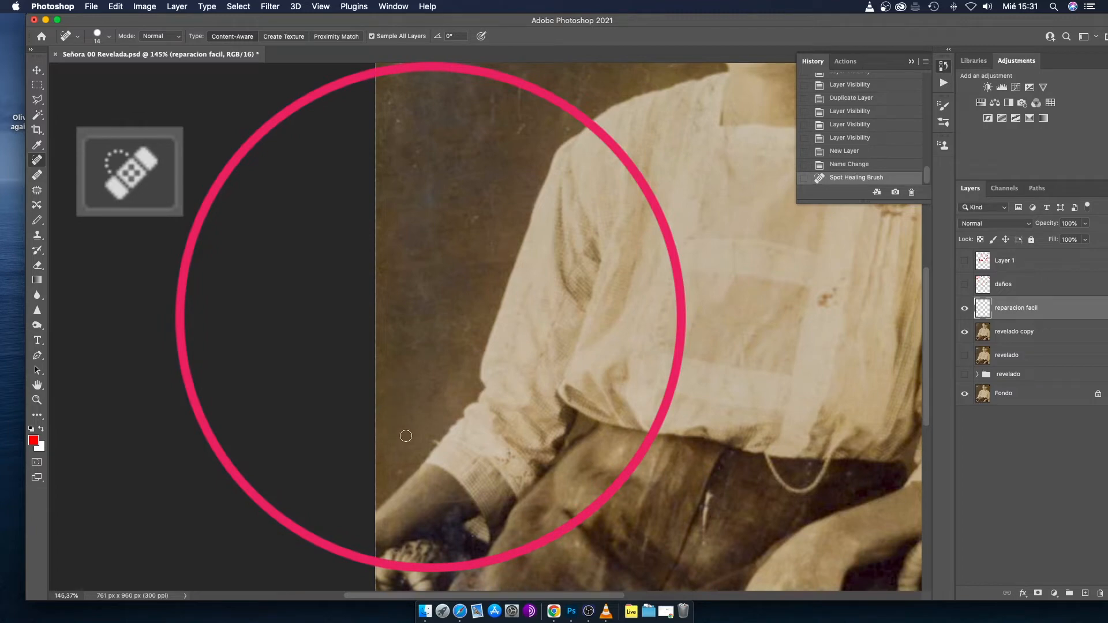
click(434, 441)
click(421, 459)
click(394, 472)
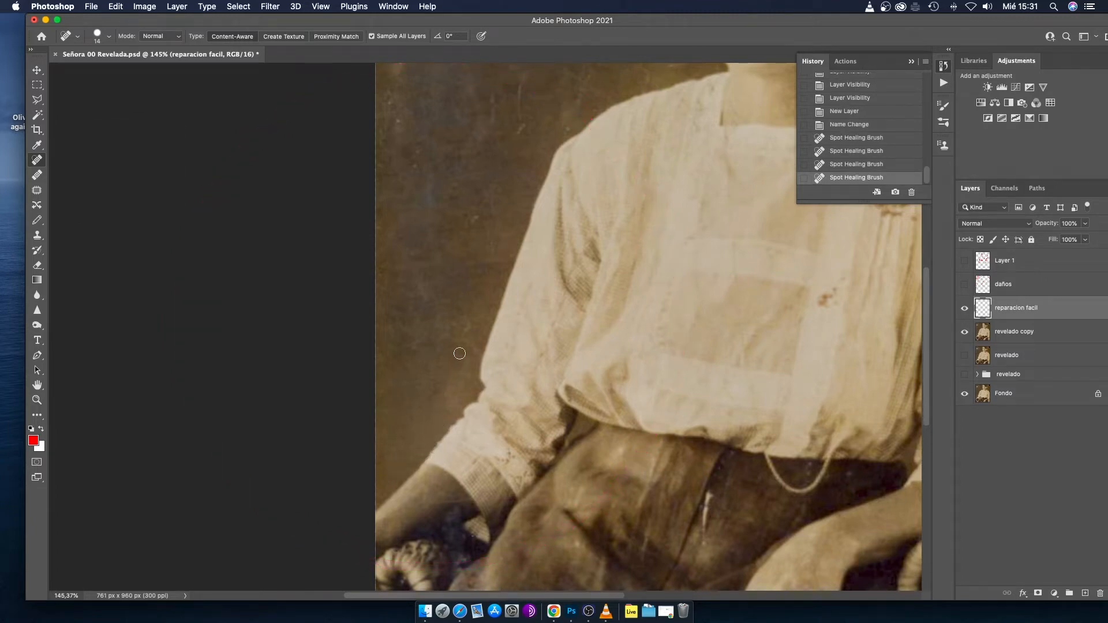
Heal the small blemishes in the background to the left of the woman's shoulder
scroll(446, 357, up, 8)
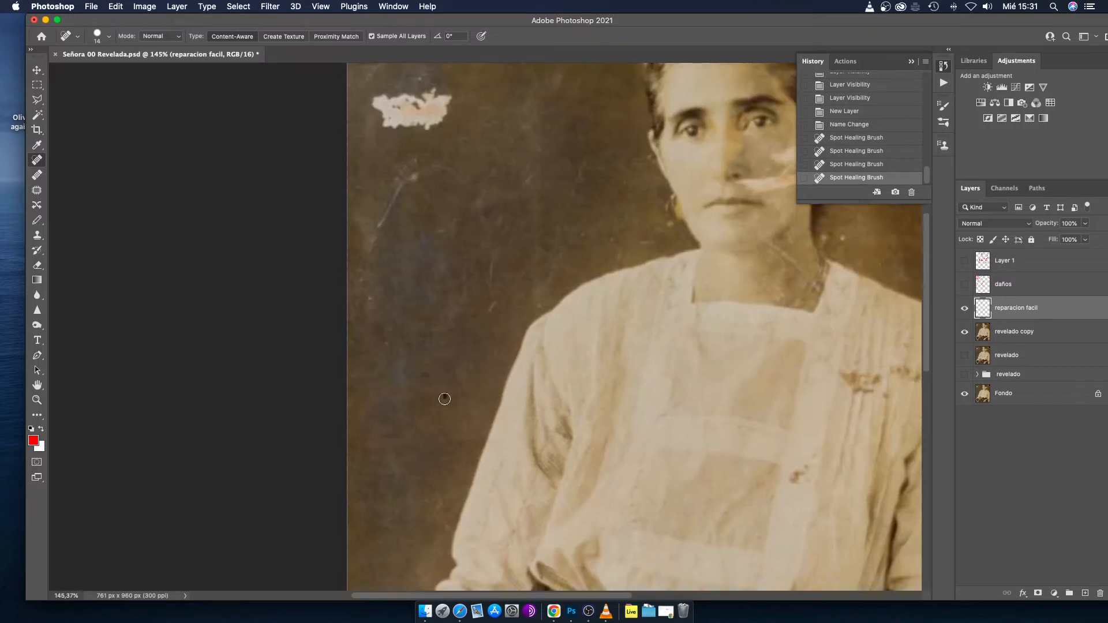
click(447, 394)
click(491, 305)
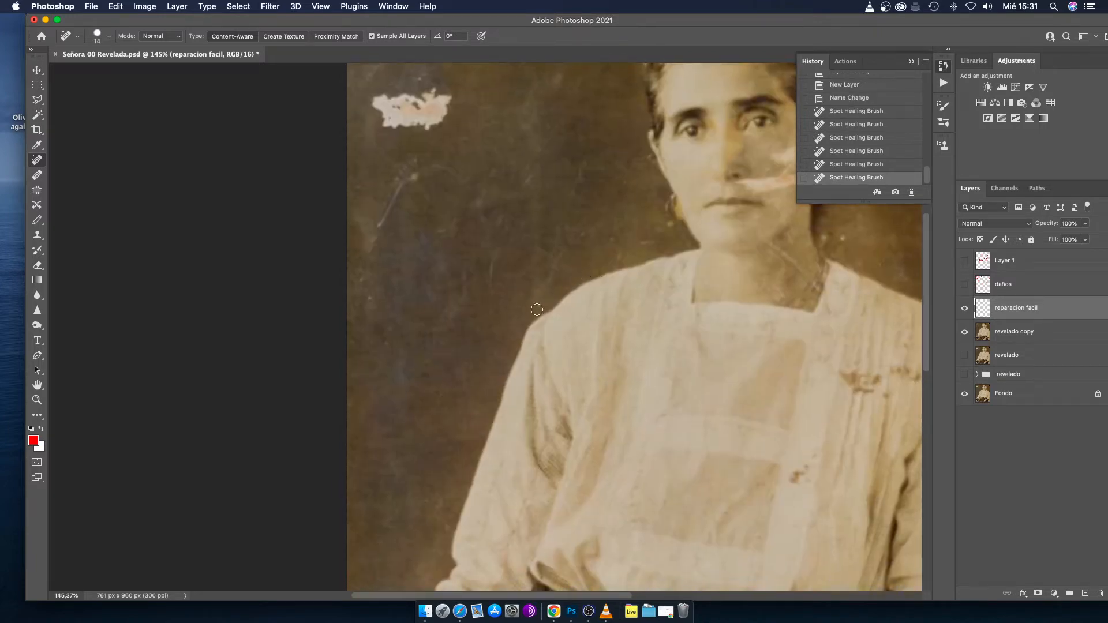
click(540, 306)
Heal the diagonal scratch and the large white torn patch in the upper-left background with a size 21 brush
scroll(353, 302, up, 3)
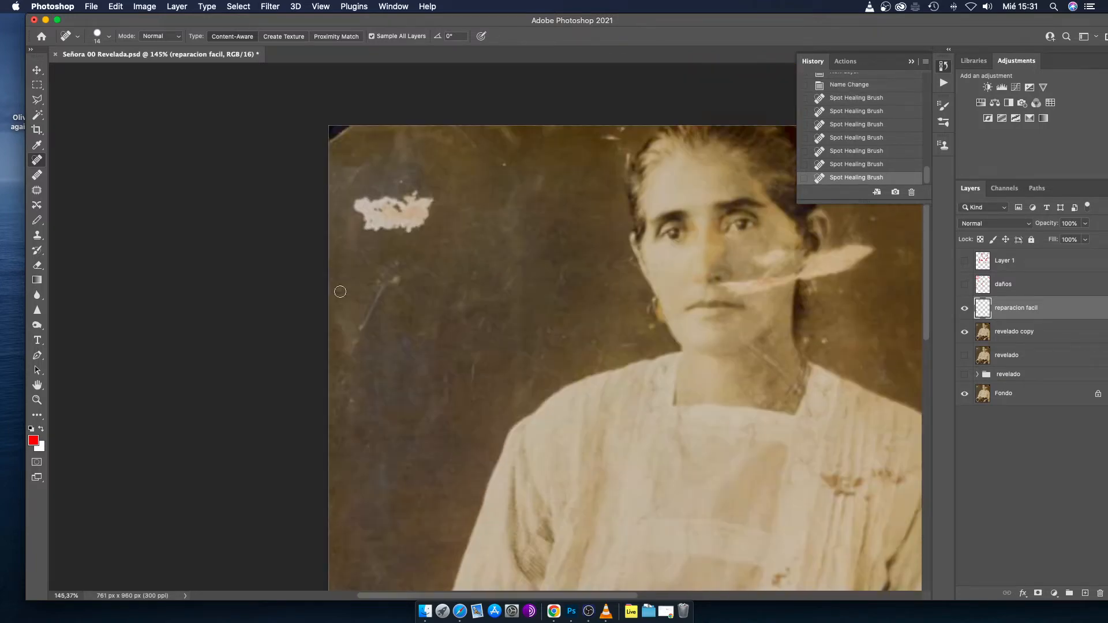
mouse_move(356, 334)
mouse_down()
mouse_move(388, 279)
mouse_move(412, 270)
mouse_move(385, 268)
mouse_move(365, 348)
mouse_up()
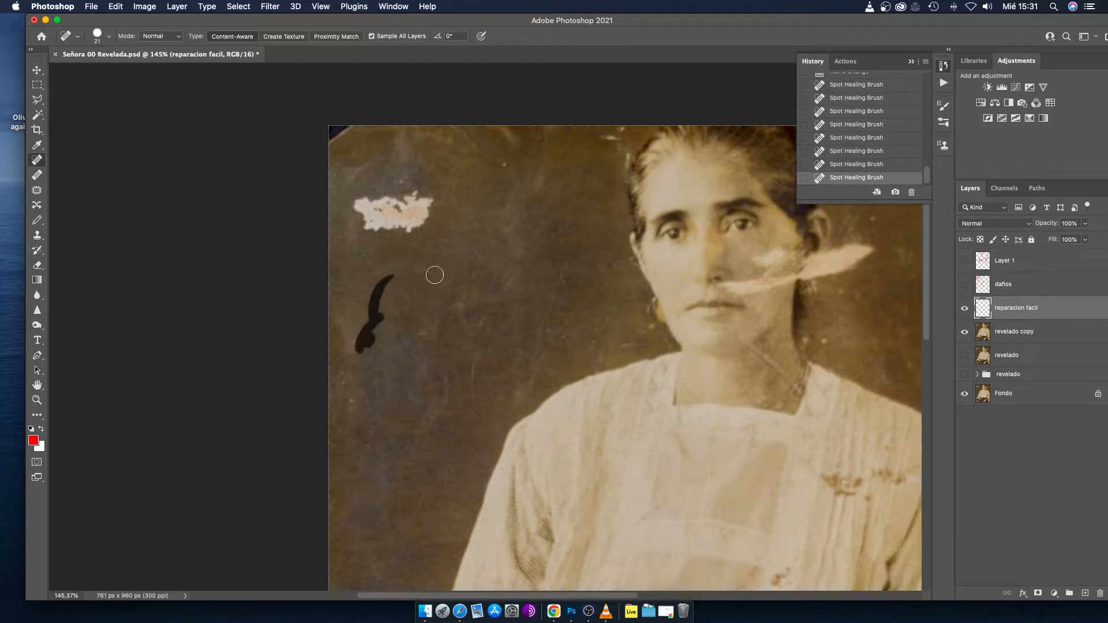
mouse_move(368, 192)
mouse_down()
mouse_move(380, 217)
mouse_move(395, 219)
mouse_move(369, 198)
mouse_move(423, 197)
mouse_move(427, 220)
mouse_move(370, 233)
mouse_move(381, 224)
mouse_move(352, 241)
mouse_up()
drag(406, 183, 399, 187)
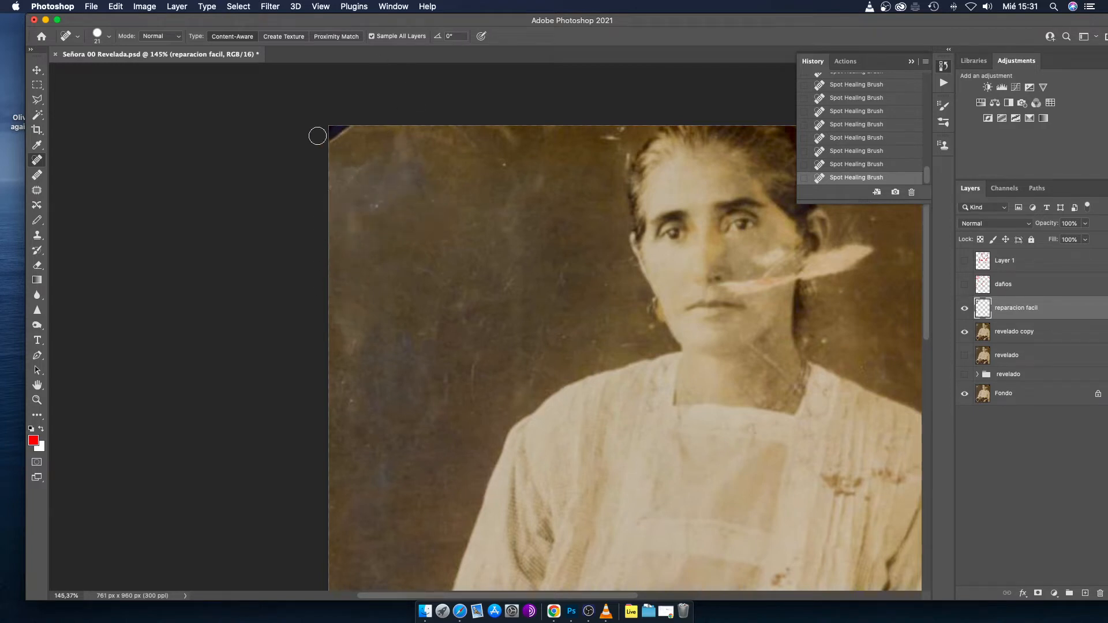
Heal the dark upper-left corner, the pale mark beside the hair and the scattered specks in the background above the shoulder
drag(339, 136, 334, 136)
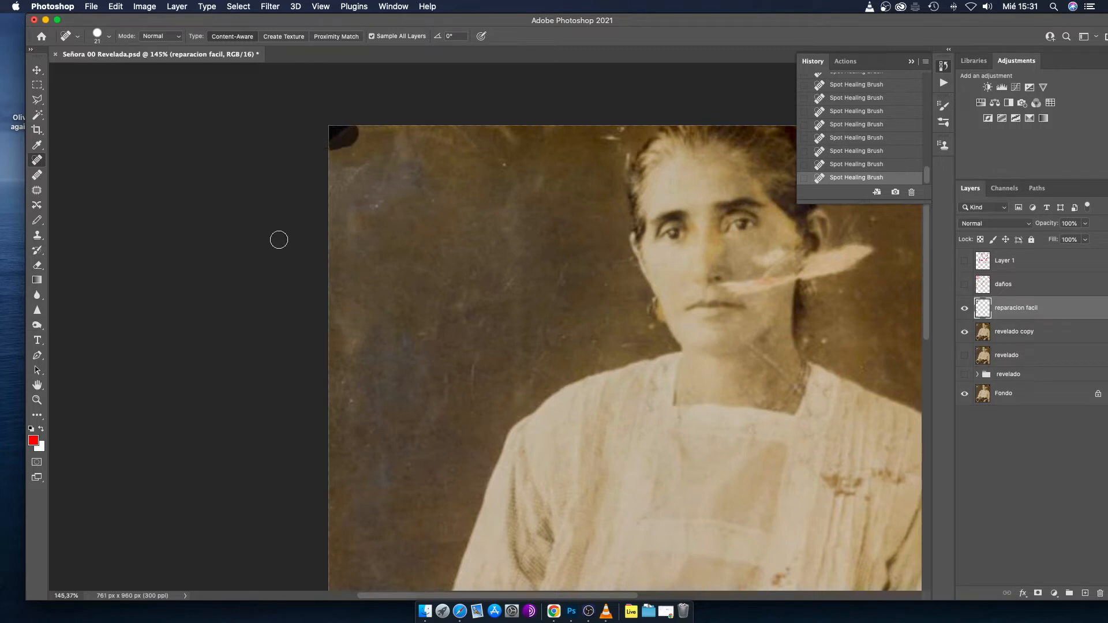
mouse_move(605, 136)
mouse_down()
mouse_move(634, 128)
mouse_move(619, 153)
mouse_move(626, 165)
mouse_move(606, 151)
mouse_up()
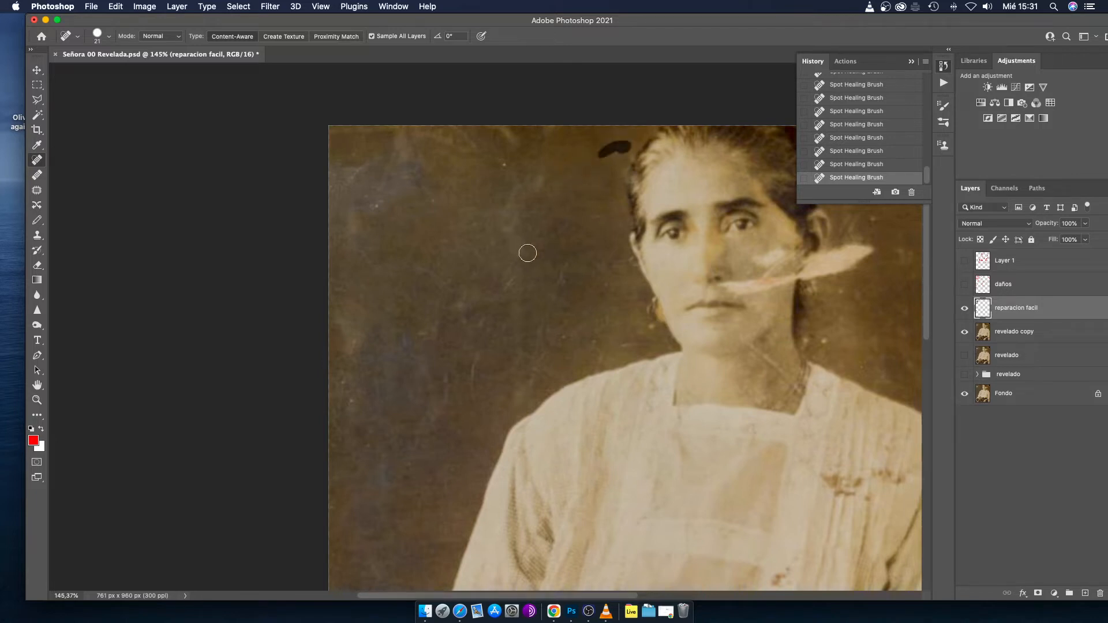
mouse_move(598, 340)
mouse_down()
mouse_move(586, 337)
mouse_move(608, 351)
mouse_up()
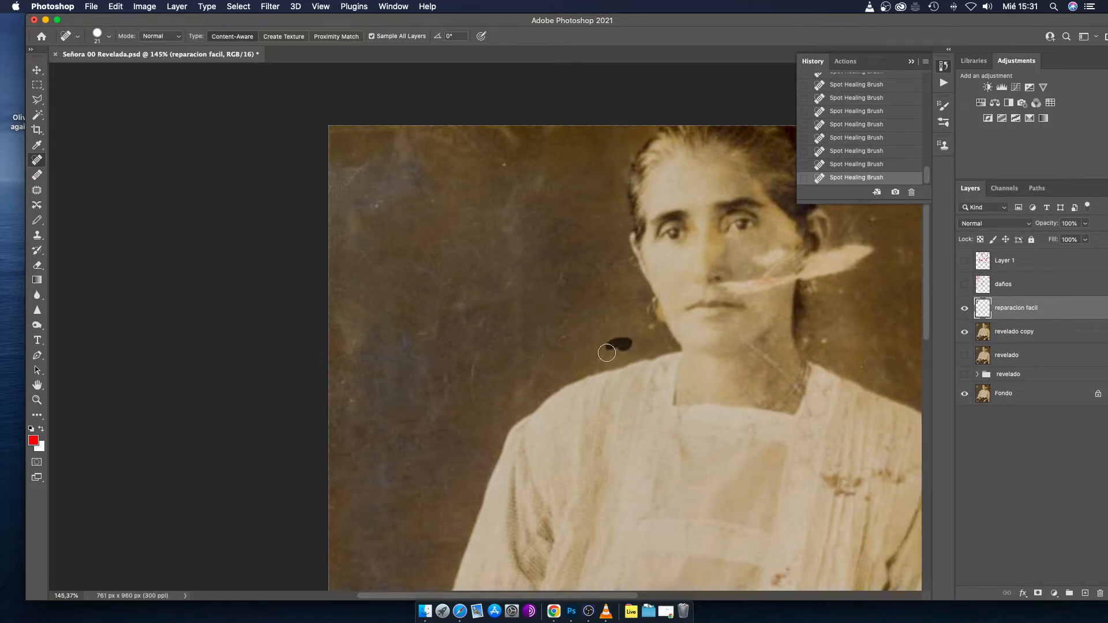
mouse_move(562, 270)
mouse_down()
mouse_move(540, 350)
mouse_move(554, 327)
mouse_up()
drag(501, 365, 616, 362)
drag(402, 388, 429, 352)
Draw two red arrows joined by an equals sign over the repaired background on a new layer, and hide that layer
click(964, 285)
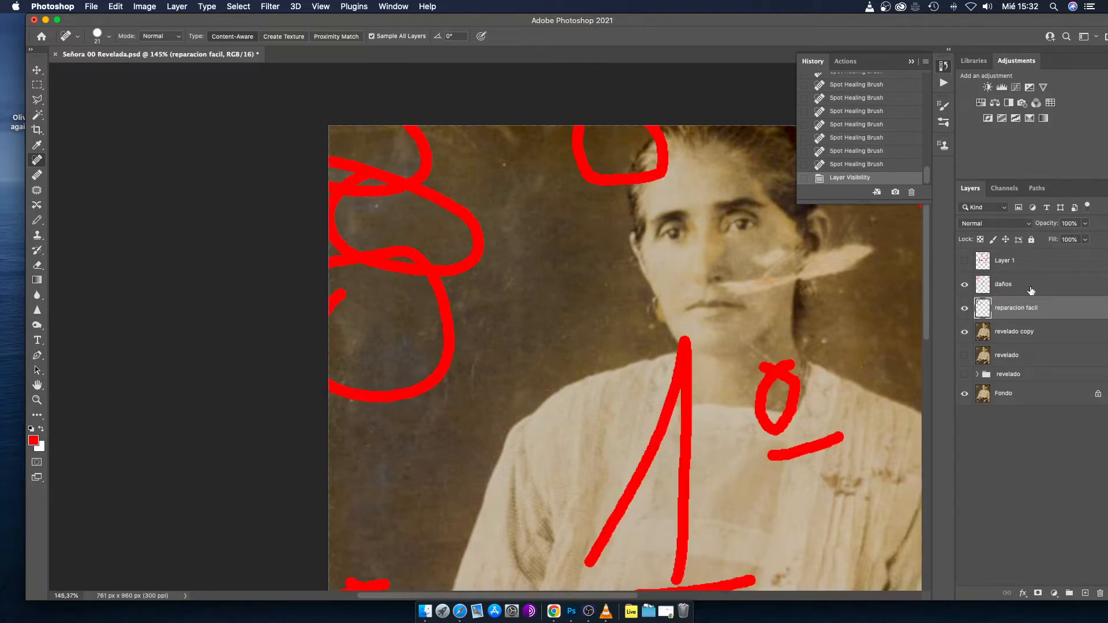
click(966, 283)
click(1084, 593)
key(b)
mouse_move(355, 233)
mouse_down()
mouse_move(365, 249)
mouse_move(355, 282)
mouse_up()
mouse_move(361, 231)
mouse_down()
mouse_move(386, 236)
mouse_move(360, 240)
mouse_move(441, 265)
mouse_up()
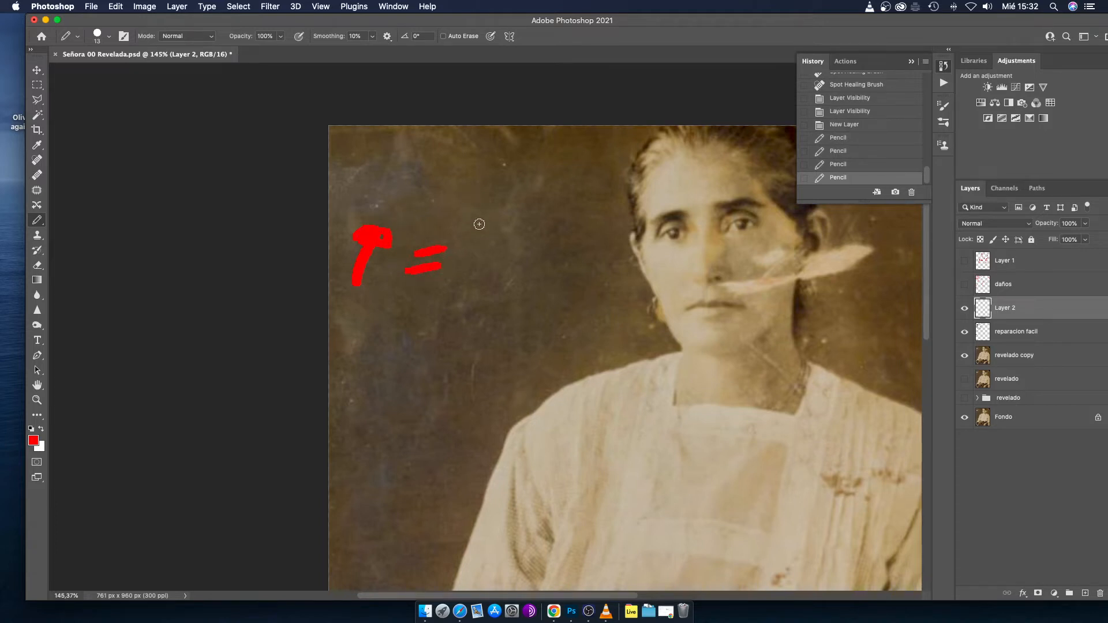
mouse_move(465, 240)
mouse_down()
mouse_move(481, 202)
mouse_move(466, 207)
mouse_move(493, 200)
mouse_up()
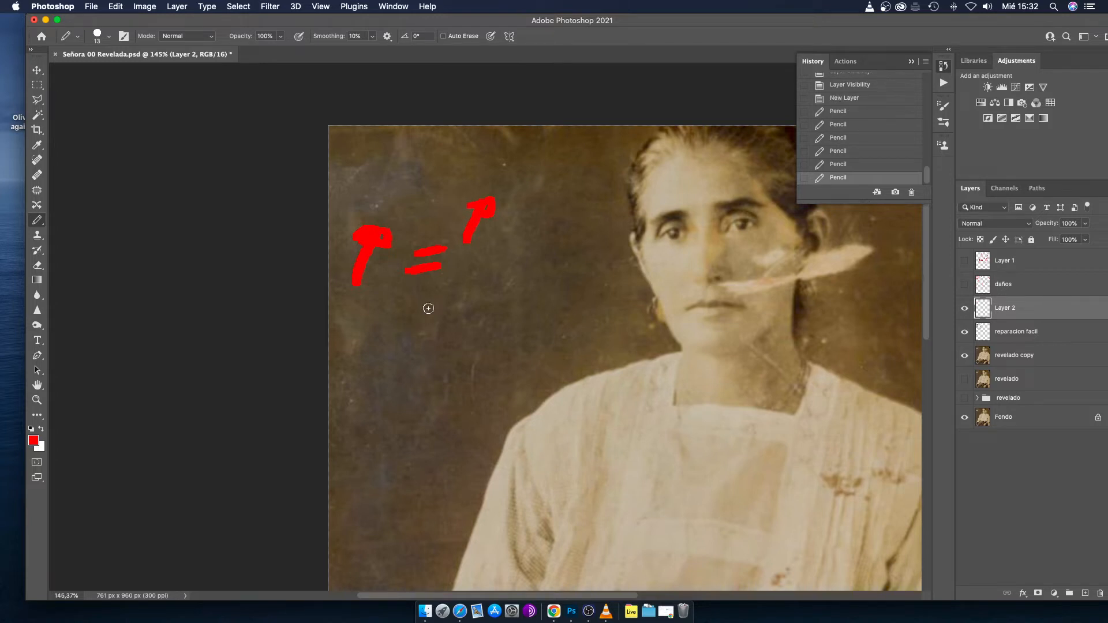
click(964, 307)
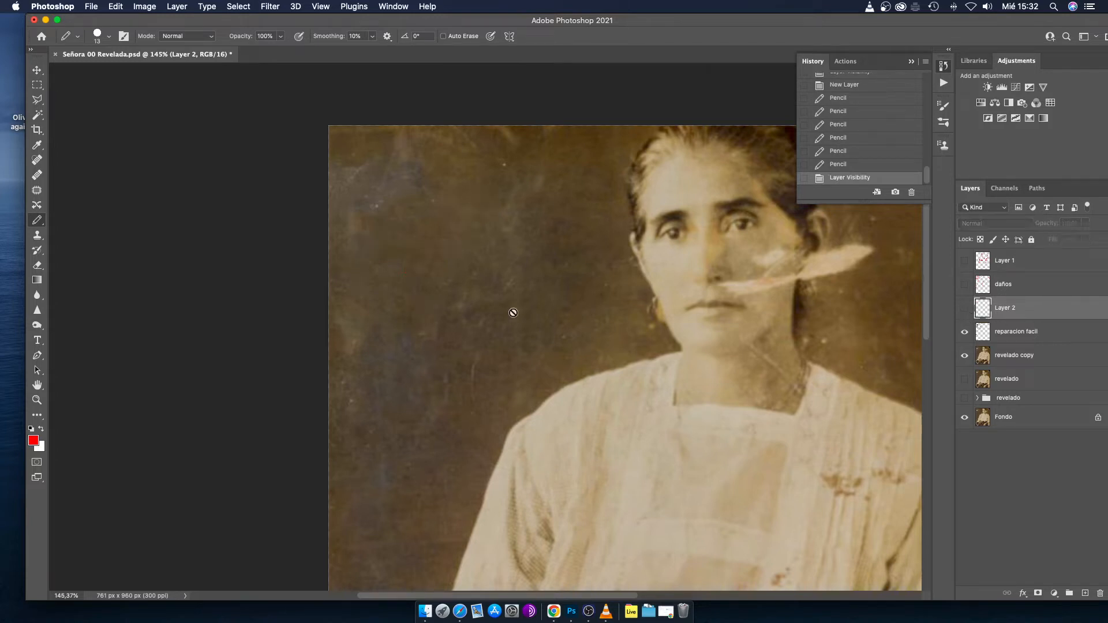
Patch the blotches and leftover marks in the upper-left background on the reparacion facil layer, sampling all layers
click(36, 190)
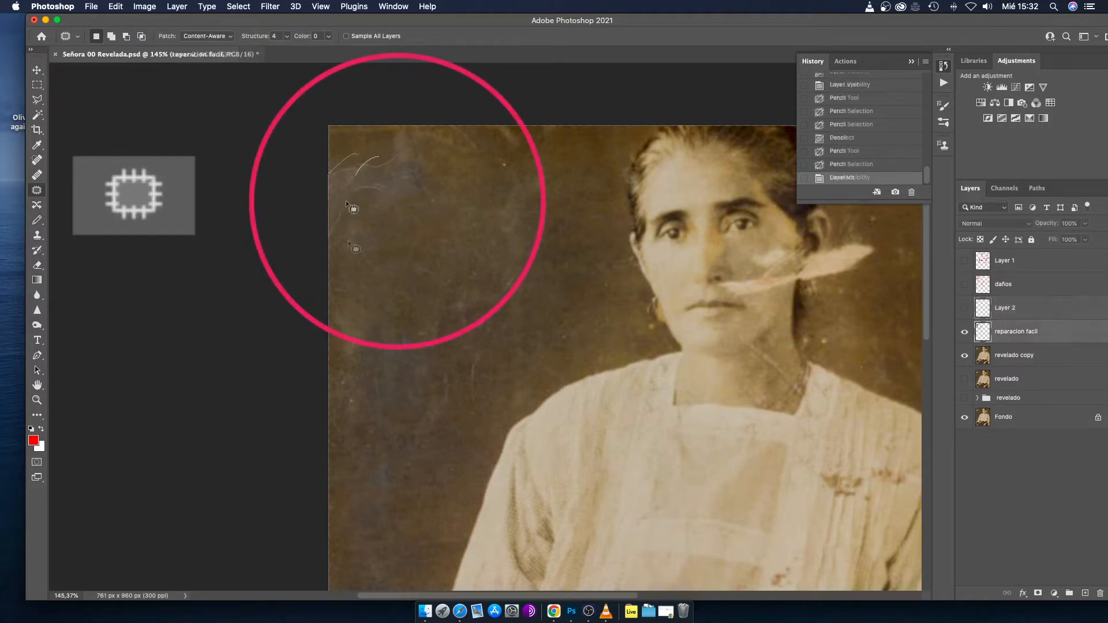
mouse_move(407, 242)
mouse_down()
mouse_move(386, 156)
mouse_move(380, 236)
mouse_up()
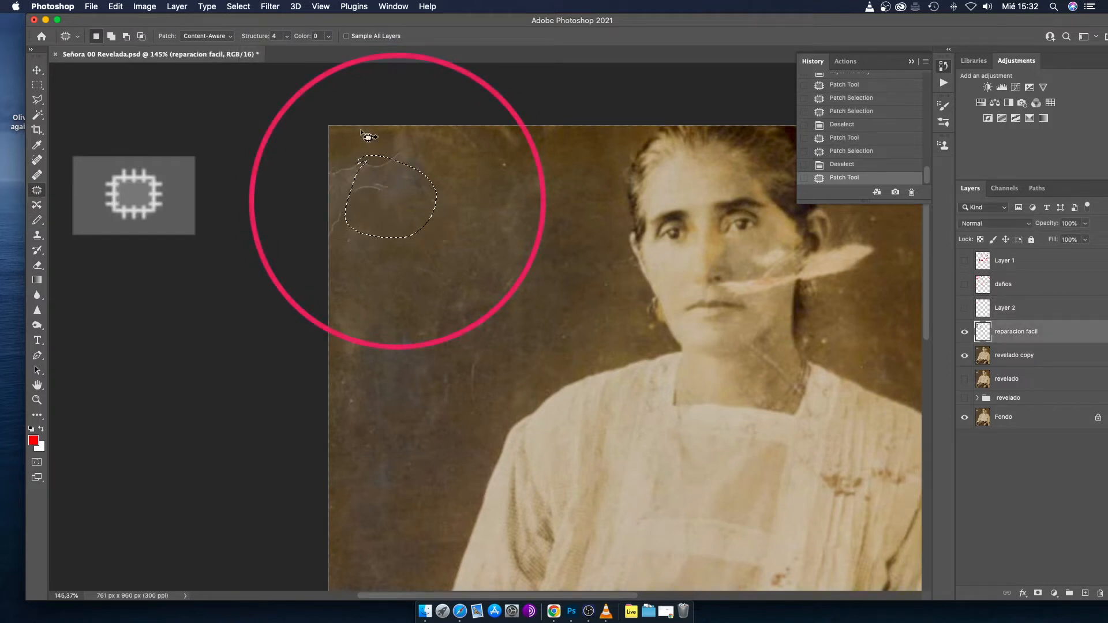
click(346, 36)
drag(364, 217, 393, 257)
key(super+d)
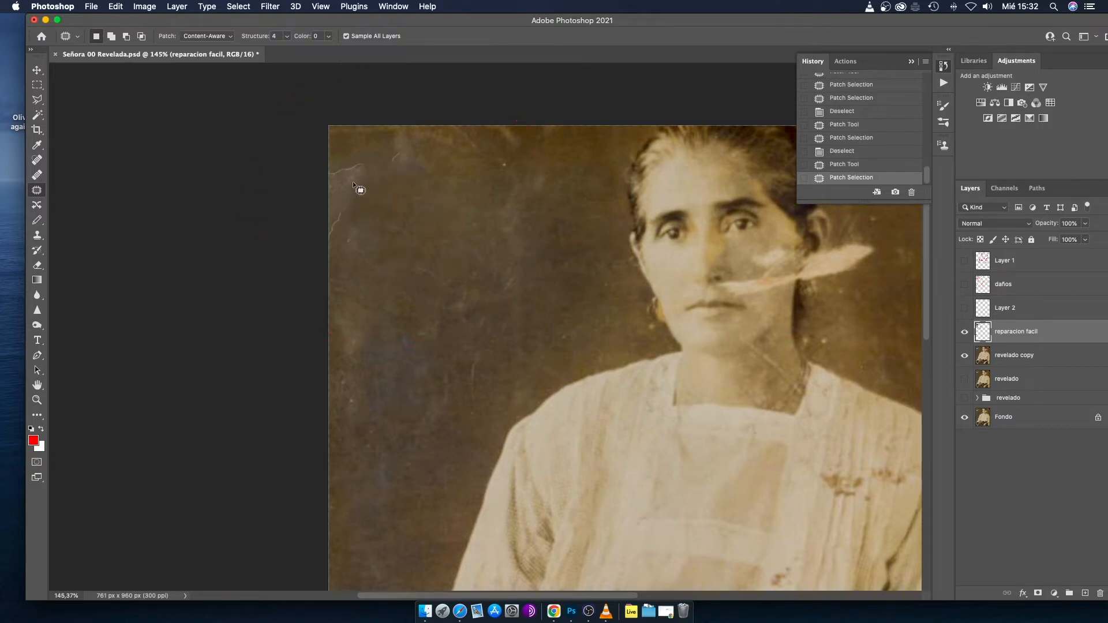
drag(372, 164, 338, 148)
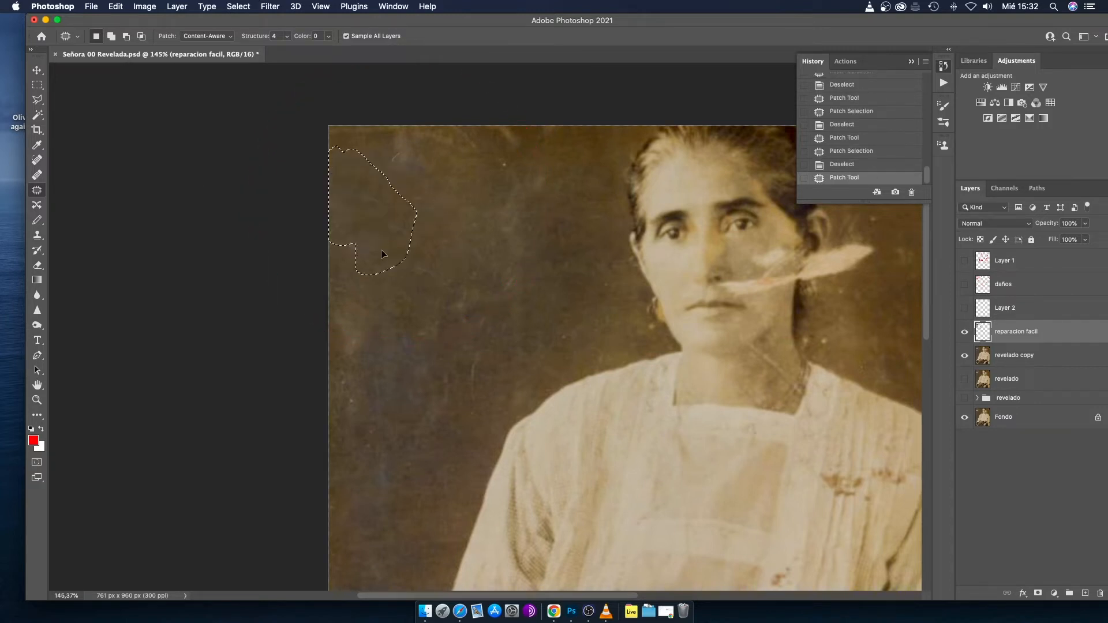
key(super+d)
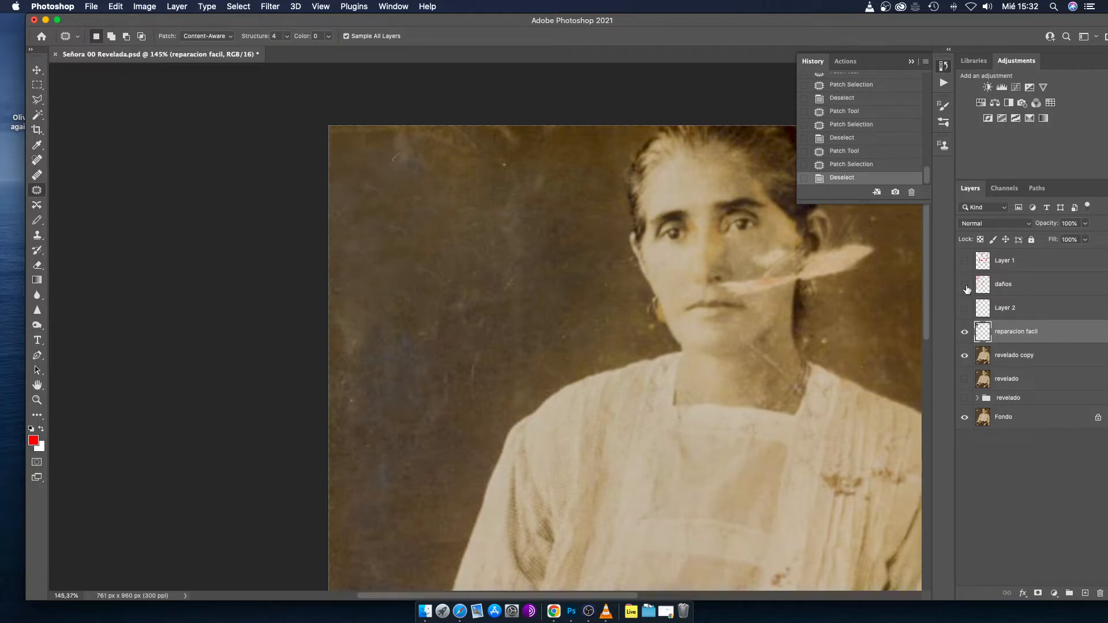
Compare the background before and after the repair by toggling the reparacion facil layer with the arrow annotations shown
click(970, 309)
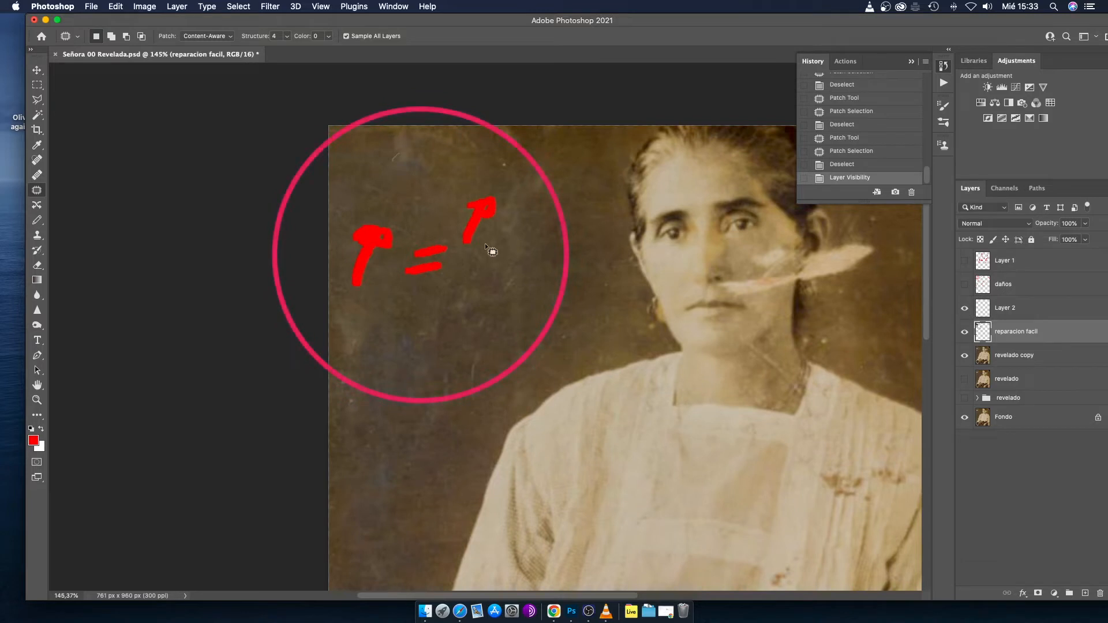
click(965, 332)
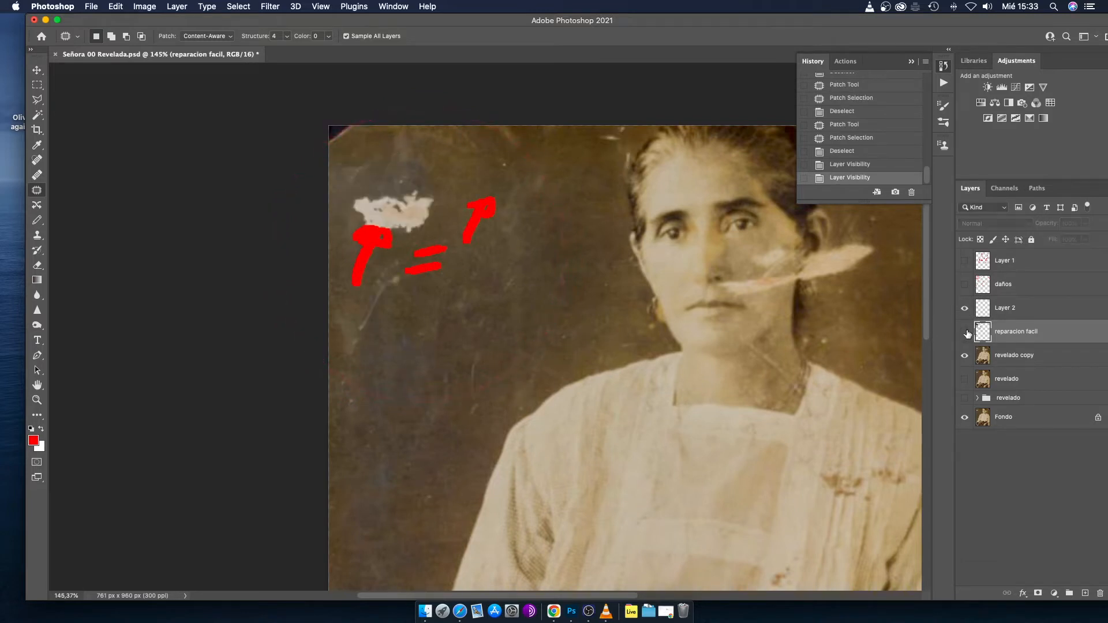
click(965, 332)
click(966, 308)
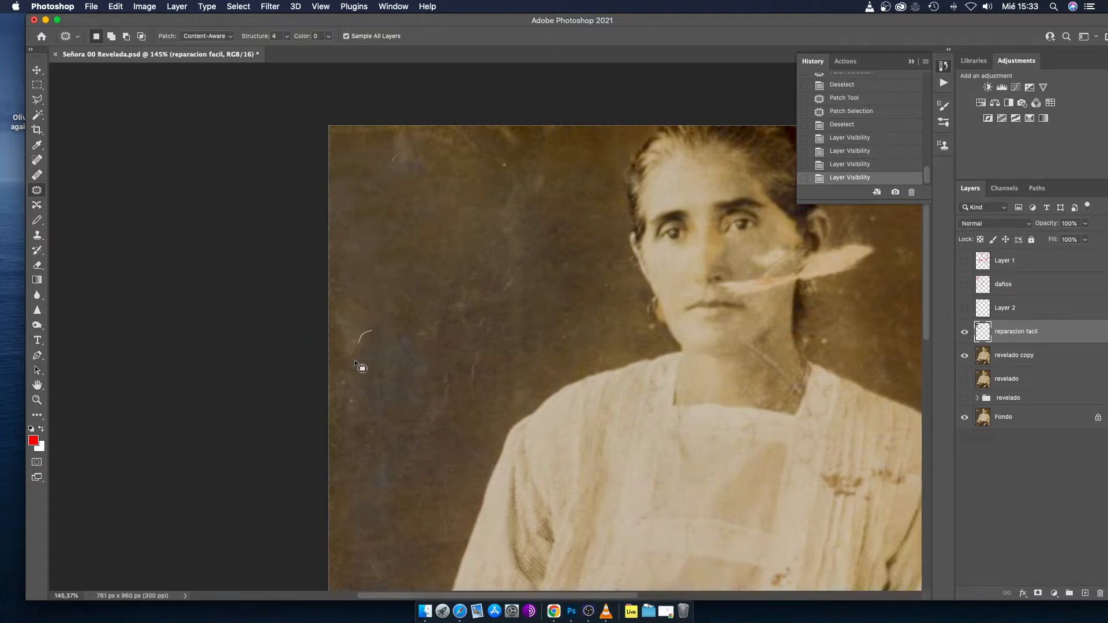
Patch the blotches and fine scratches in the background beside the shoulder, down along the photo's left side
drag(382, 333, 483, 289)
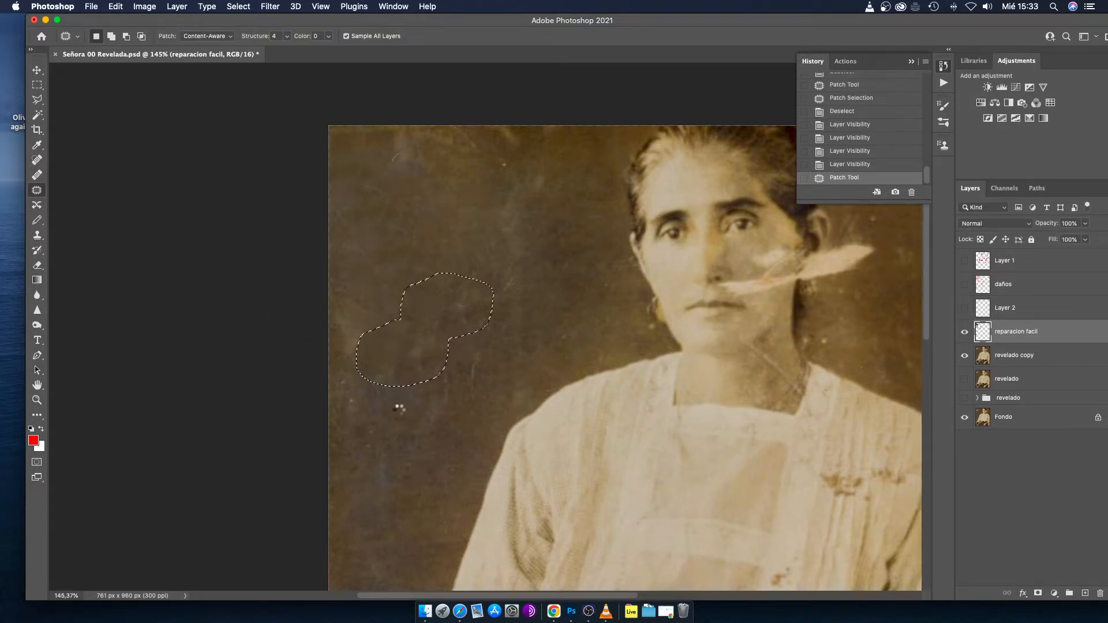
key(super+d)
drag(438, 434, 372, 370)
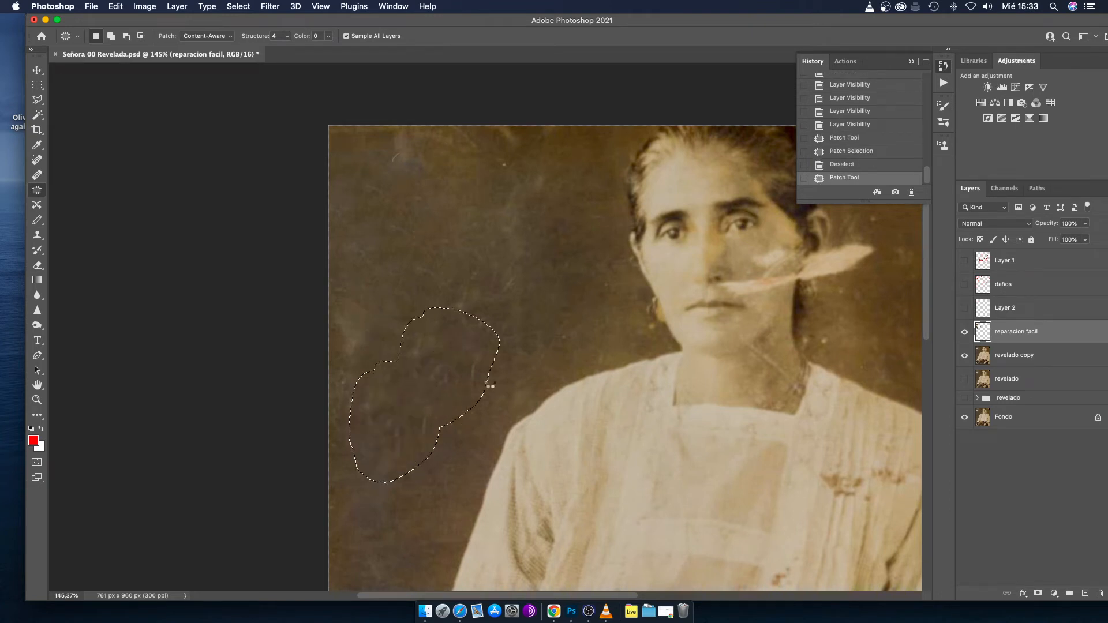
drag(506, 394, 507, 218)
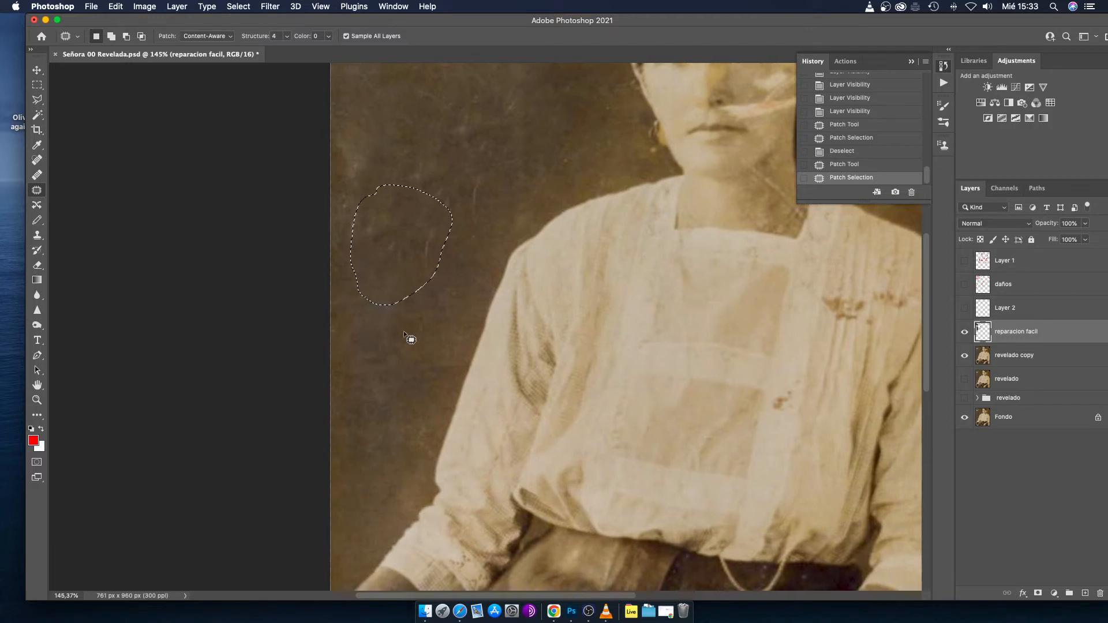
Patch the remaining blotches in the lower background beside the sleeve and clear the selection
mouse_move(356, 317)
mouse_down()
mouse_move(339, 338)
mouse_move(419, 334)
mouse_move(356, 305)
mouse_move(393, 378)
mouse_up()
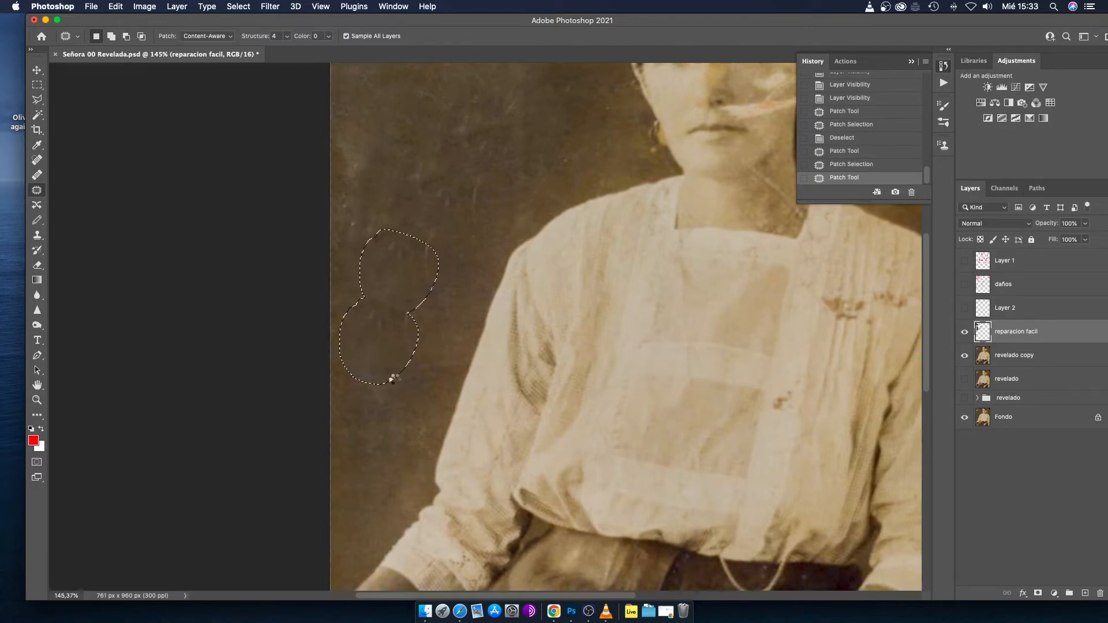
click(356, 403)
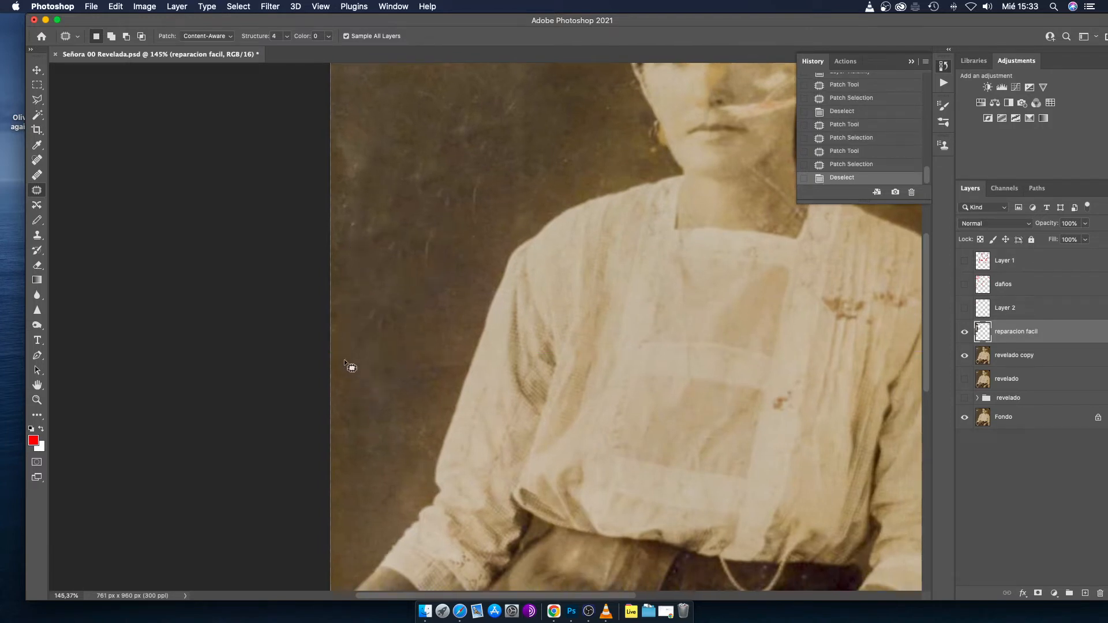
mouse_move(415, 398)
mouse_down()
mouse_move(402, 362)
mouse_move(211, 403)
mouse_up()
double_click(37, 384)
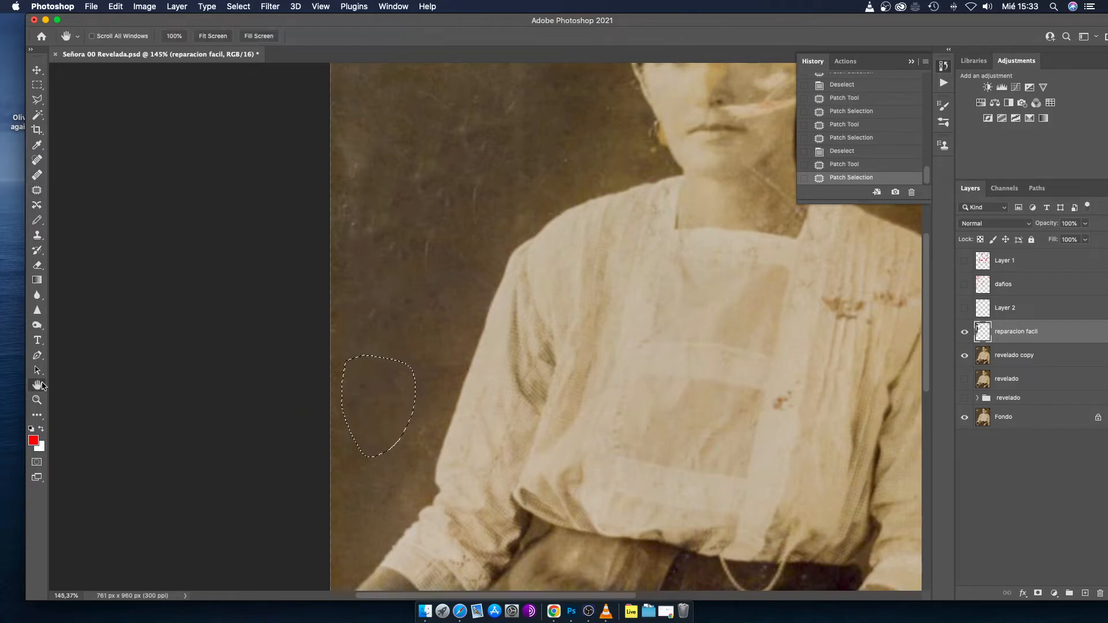
click(238, 6)
click(249, 33)
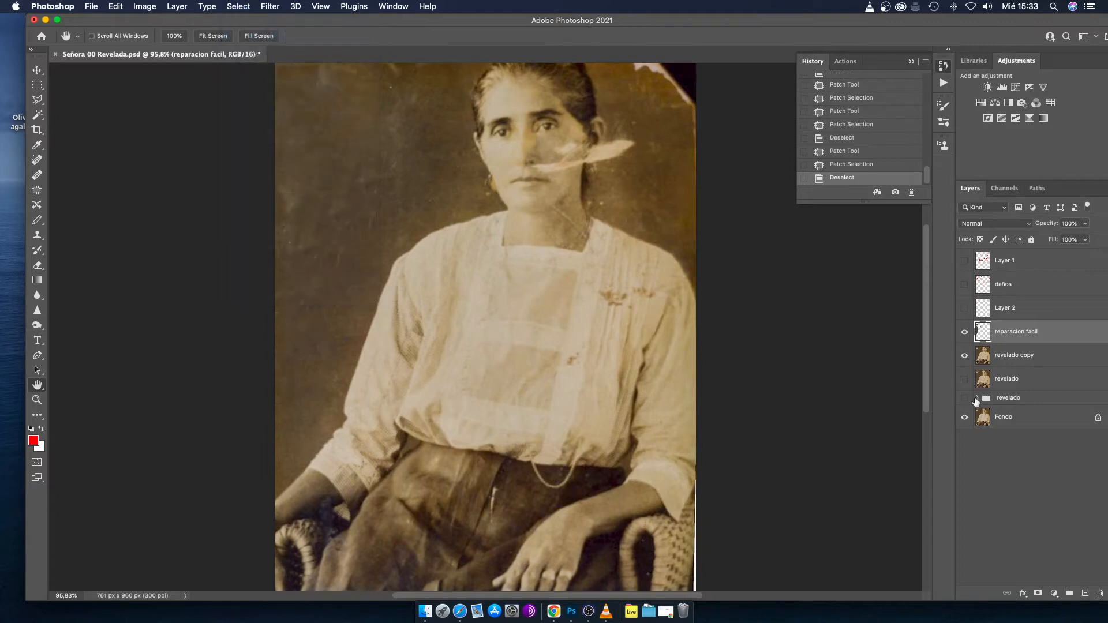
Compare the whole portrait with and without the reparacion facil layer
click(964, 332)
click(964, 333)
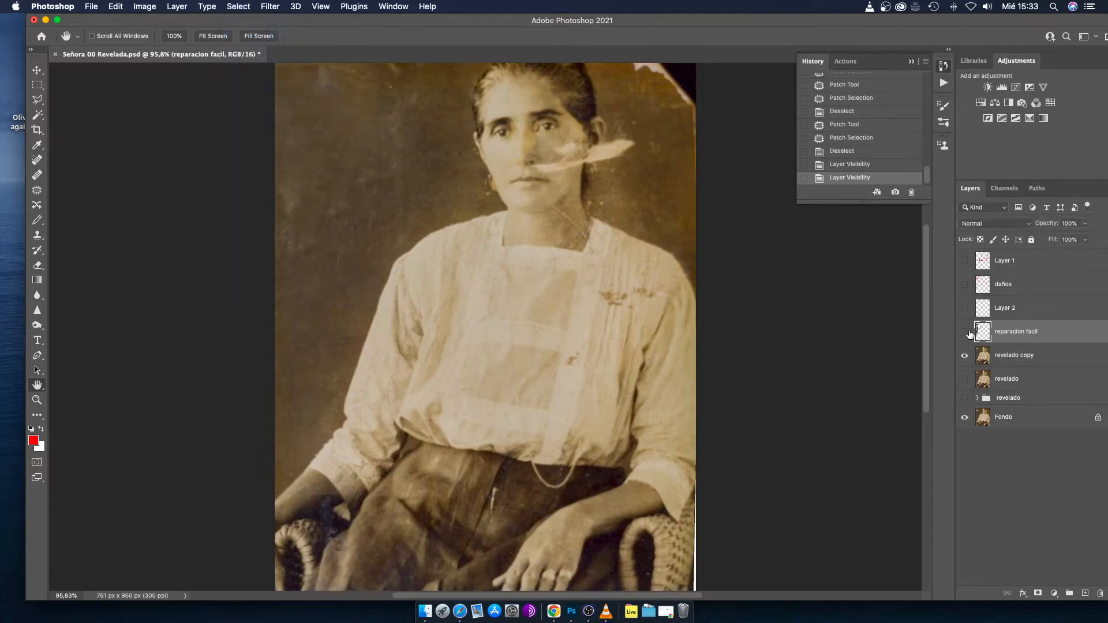
click(969, 334)
click(964, 332)
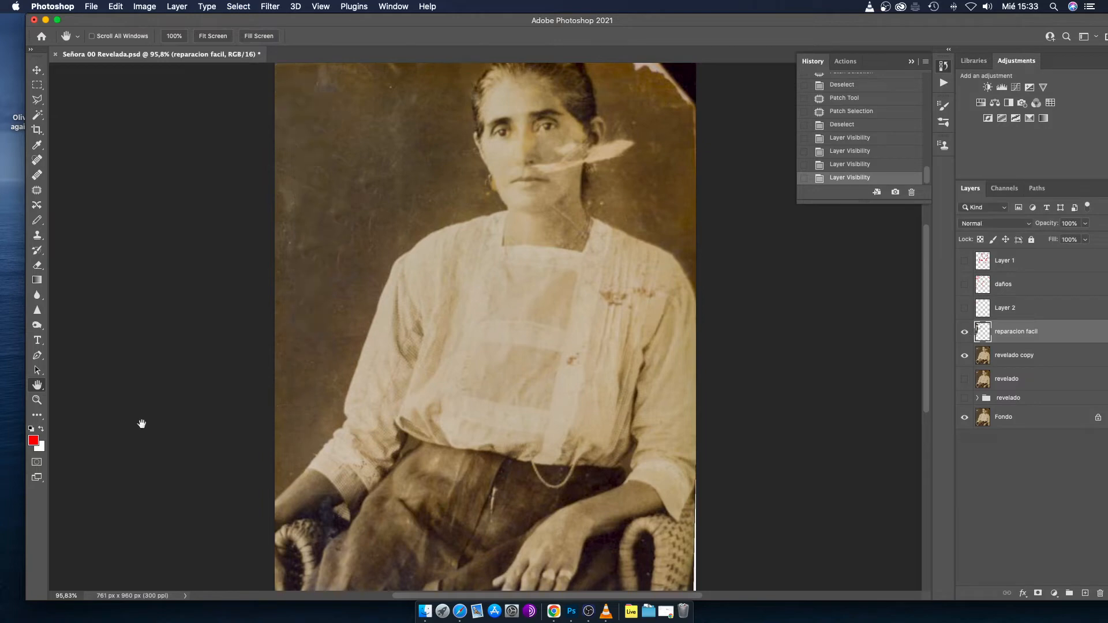
click(37, 399)
key(alt)
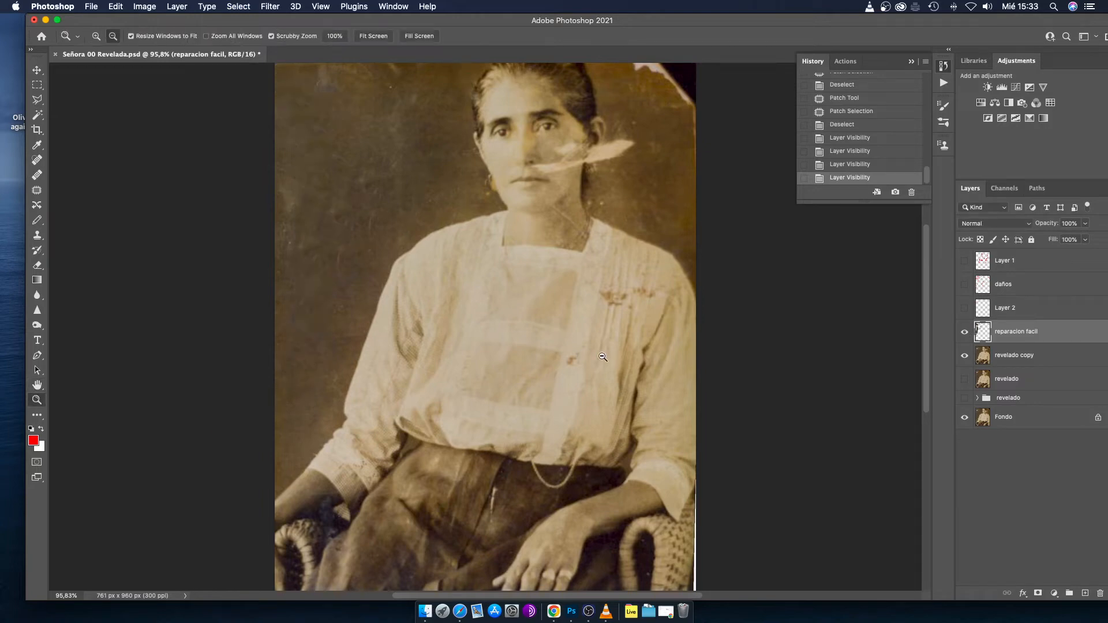
alt+click(588, 356)
click(964, 333)
click(964, 333)
click(963, 334)
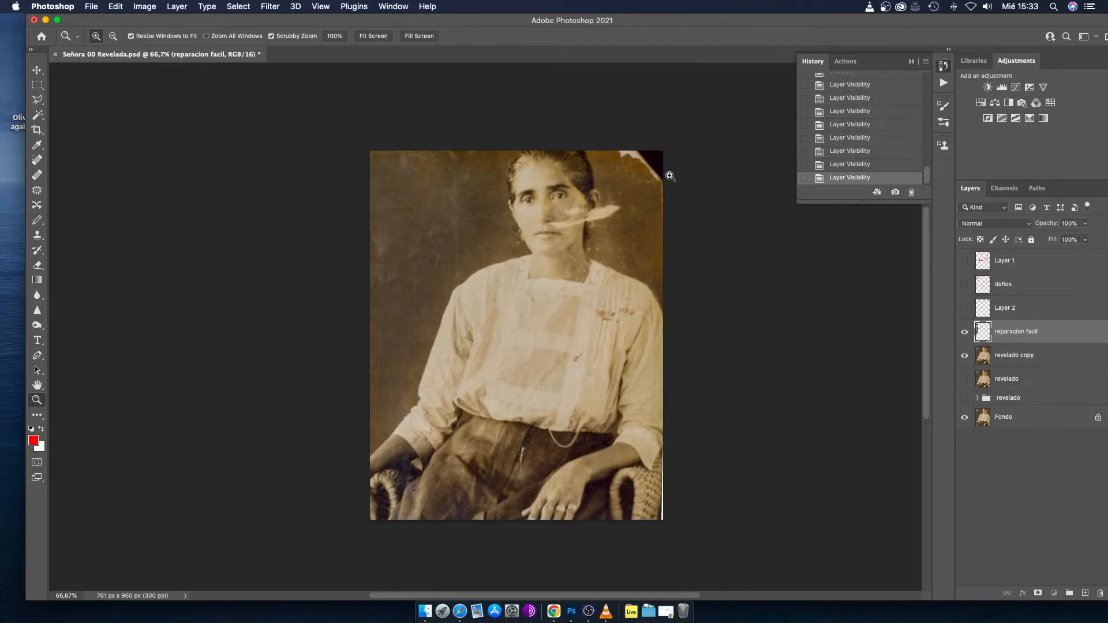
Spot-heal the specks in the background beside the ear and the light streak along the photo's right edge, sampling all layers
drag(334, 359, 329, 358)
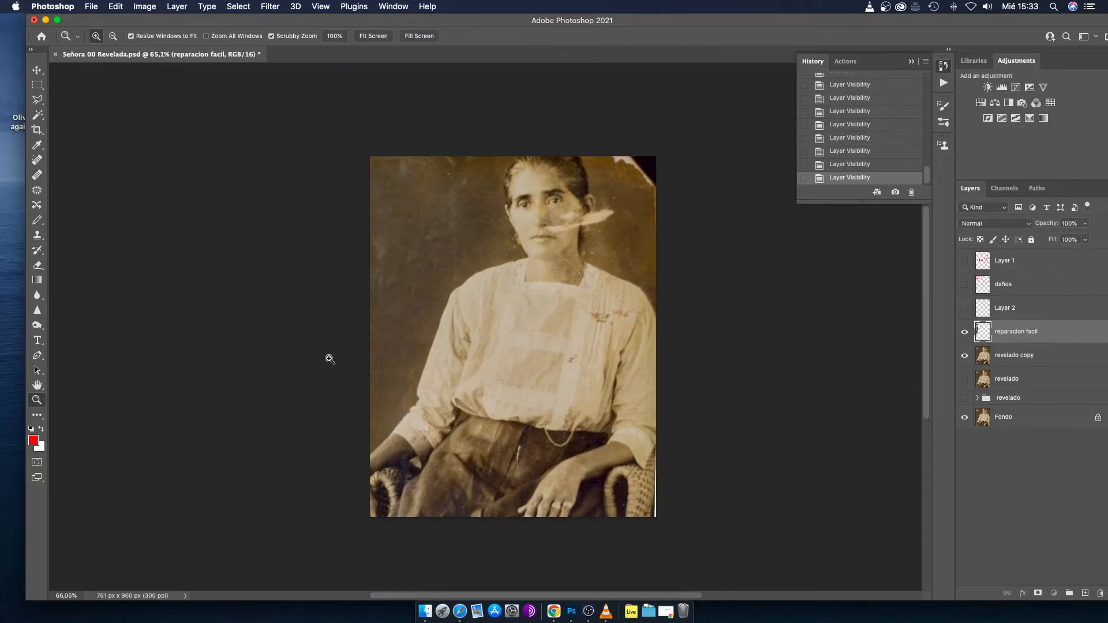
drag(643, 212, 682, 236)
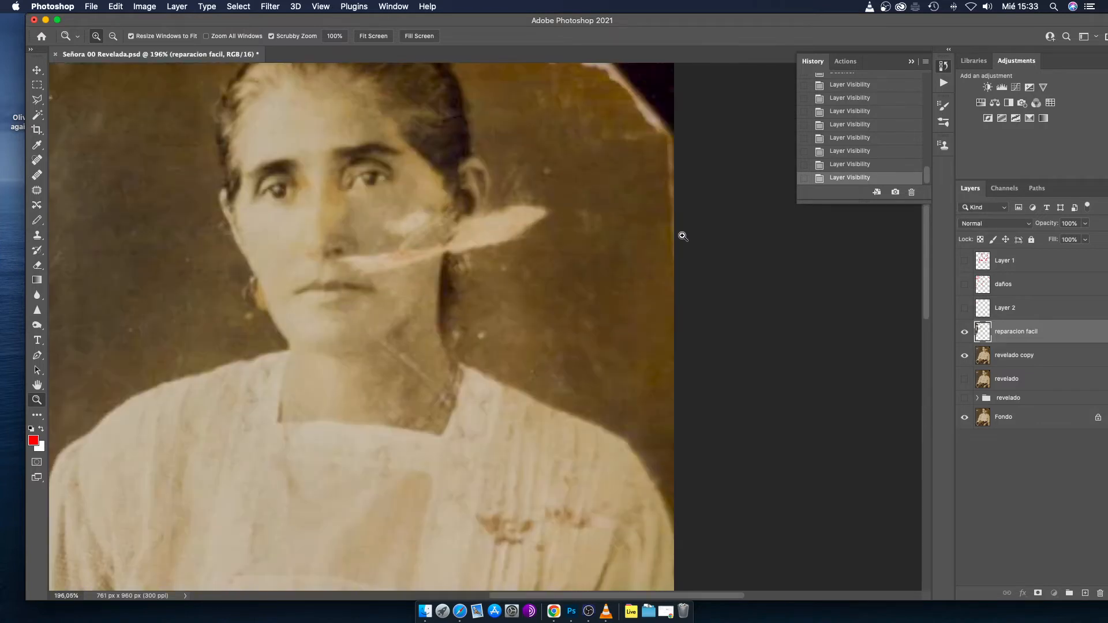
drag(584, 221, 554, 324)
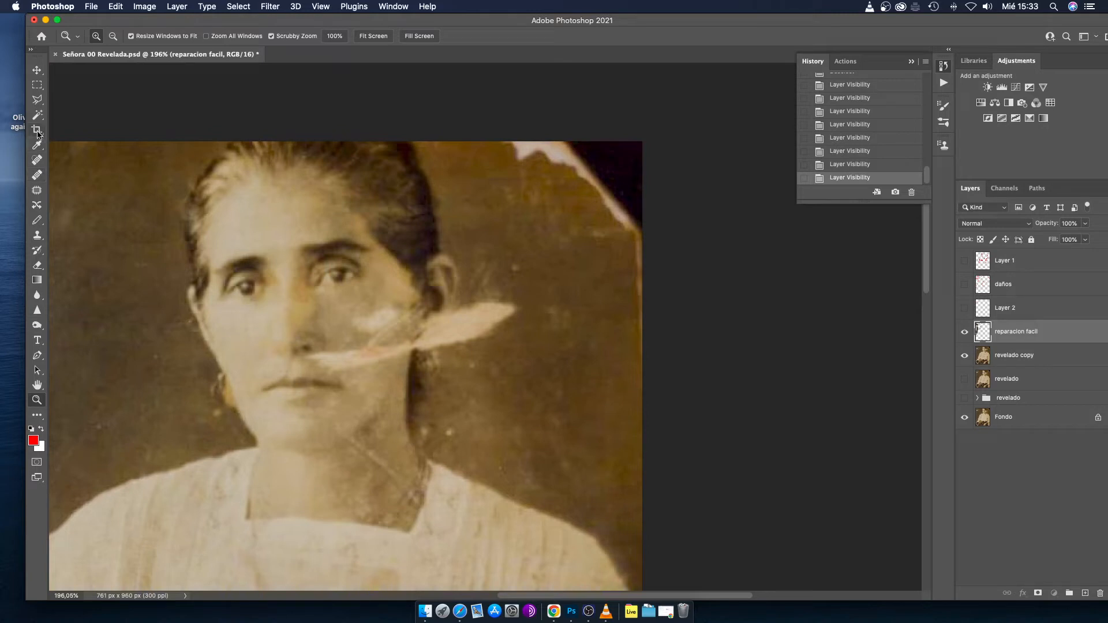
click(38, 160)
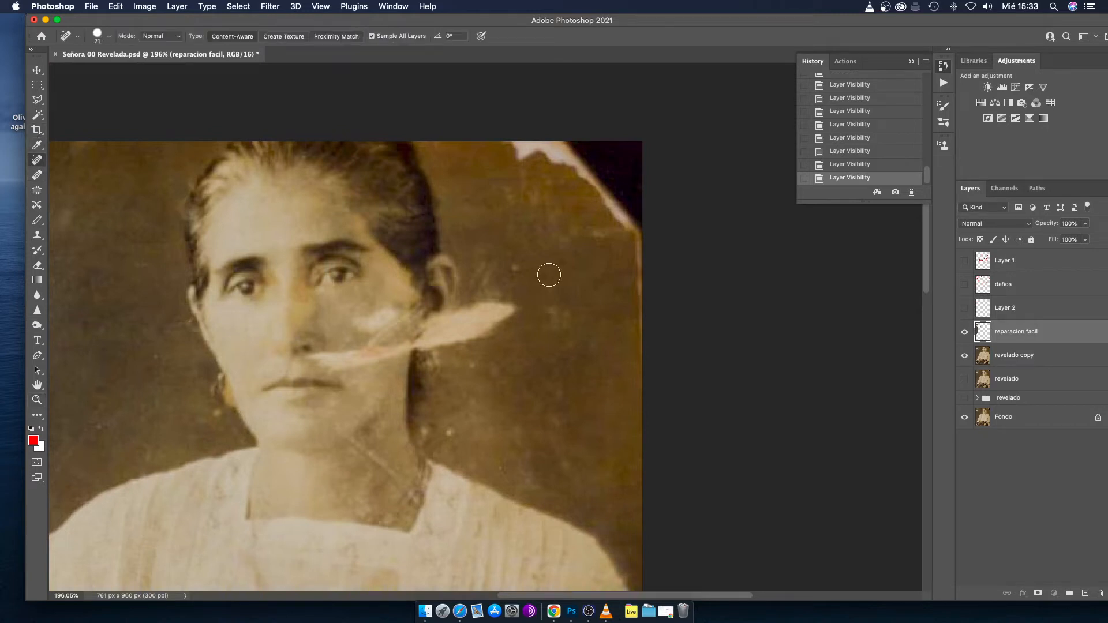
drag(533, 264, 509, 267)
drag(549, 325, 560, 346)
mouse_move(638, 240)
mouse_down()
mouse_move(646, 302)
mouse_move(611, 383)
mouse_move(626, 305)
mouse_up()
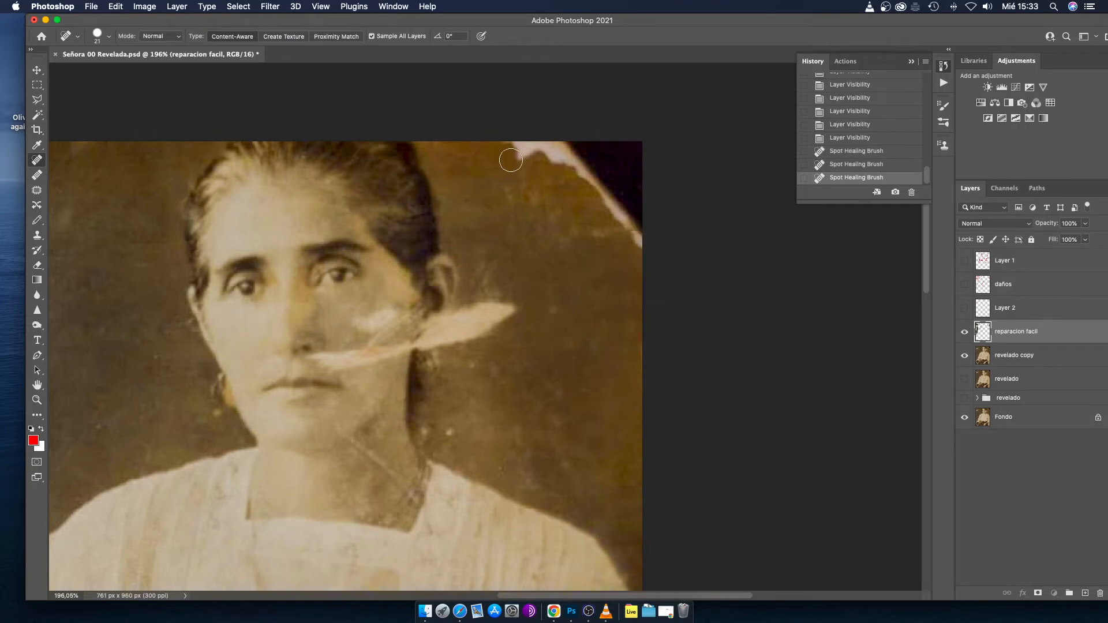
Heal the torn upper-right corner, its dark remnant and the background part of the pale tear beside the ear
mouse_move(508, 154)
mouse_down()
mouse_move(563, 164)
mouse_move(646, 172)
mouse_move(624, 221)
mouse_move(633, 238)
mouse_move(619, 209)
mouse_move(589, 208)
mouse_move(642, 179)
mouse_move(607, 180)
mouse_move(610, 159)
mouse_move(524, 151)
mouse_move(529, 139)
mouse_move(540, 171)
mouse_move(575, 186)
mouse_move(565, 208)
mouse_move(631, 238)
mouse_move(618, 256)
mouse_move(645, 257)
mouse_up()
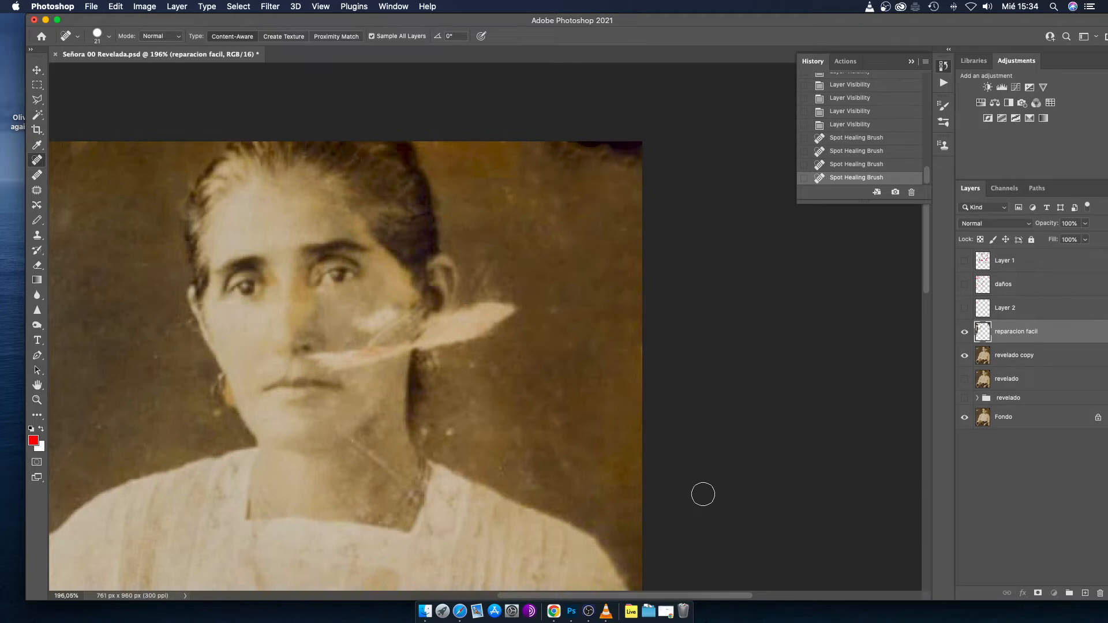
mouse_move(555, 152)
mouse_down()
mouse_move(600, 139)
mouse_move(614, 149)
mouse_move(554, 145)
mouse_up()
mouse_move(535, 234)
mouse_down()
mouse_move(499, 206)
mouse_move(516, 207)
mouse_move(480, 279)
mouse_move(501, 323)
mouse_up()
click(491, 310)
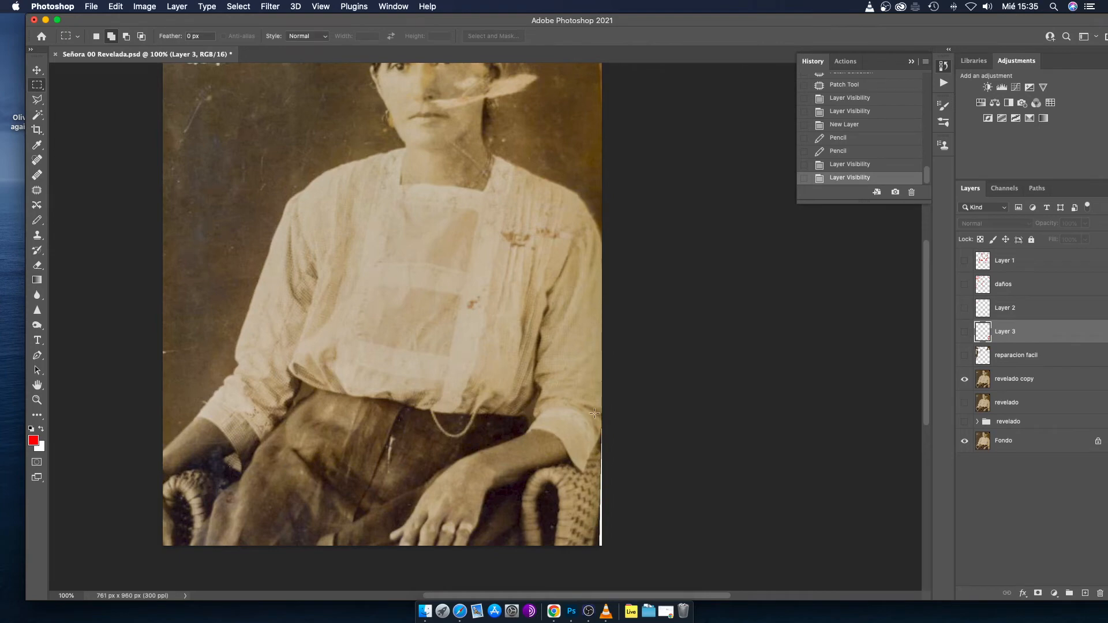
Fill the white strip at the photo's lower-right edge on revelado copy with Content-Aware Fill, sampling the adjacent sleeve and armrest, output to a new layer
drag(585, 402, 660, 556)
click(983, 379)
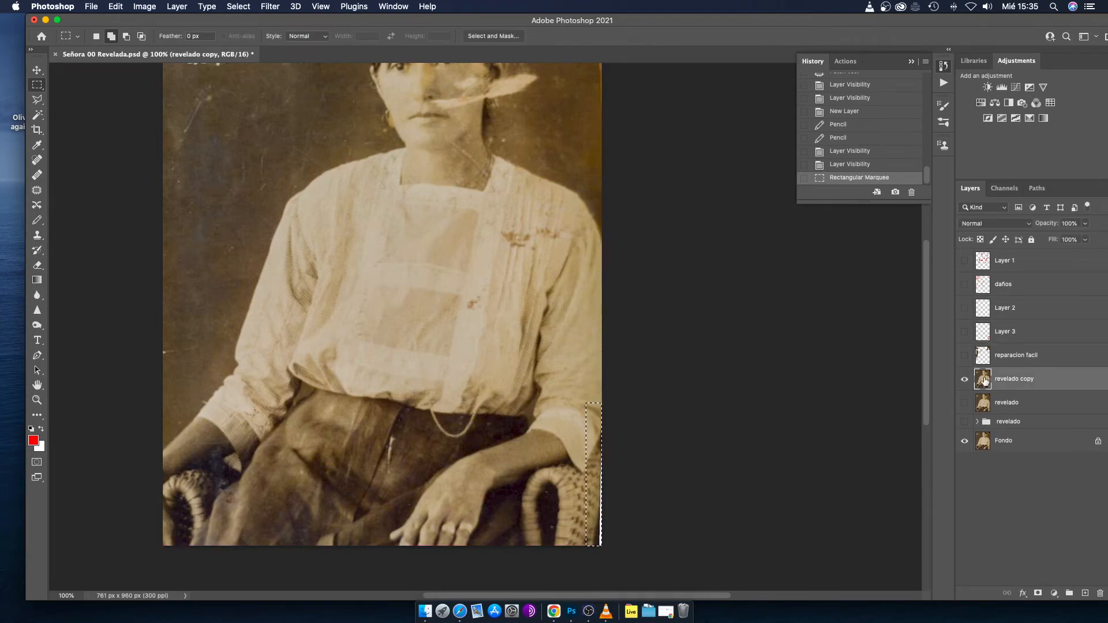
click(117, 8)
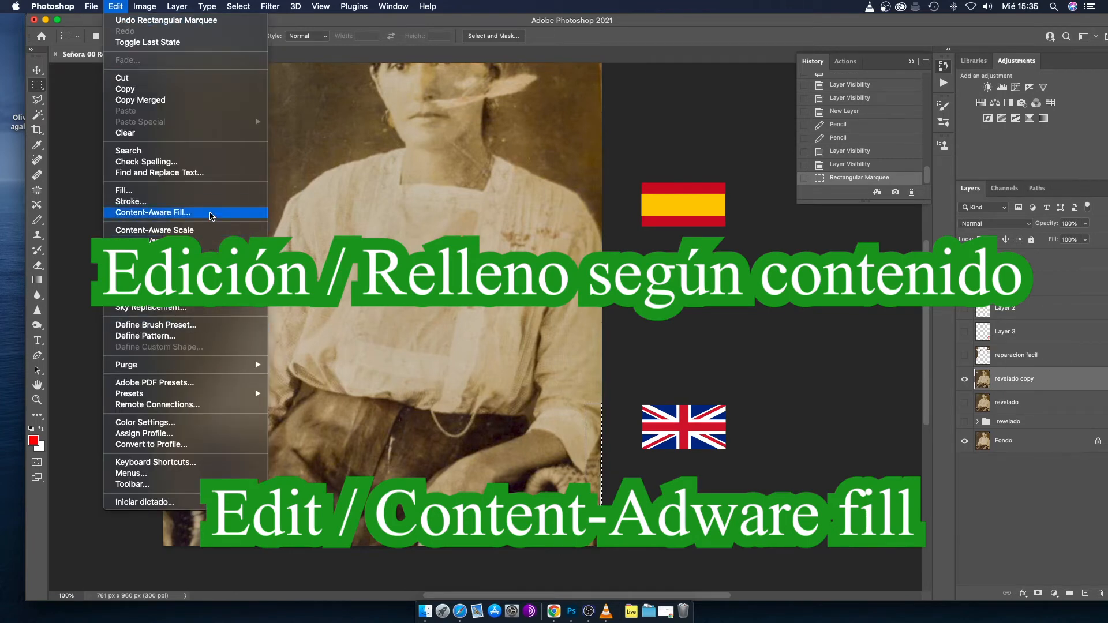
click(209, 212)
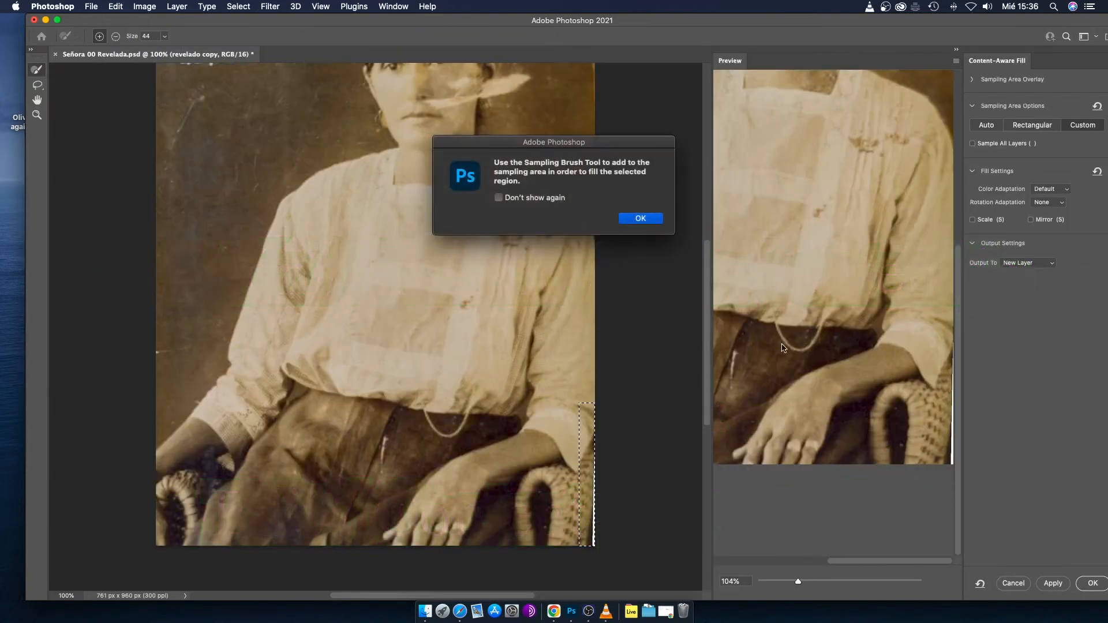
click(638, 215)
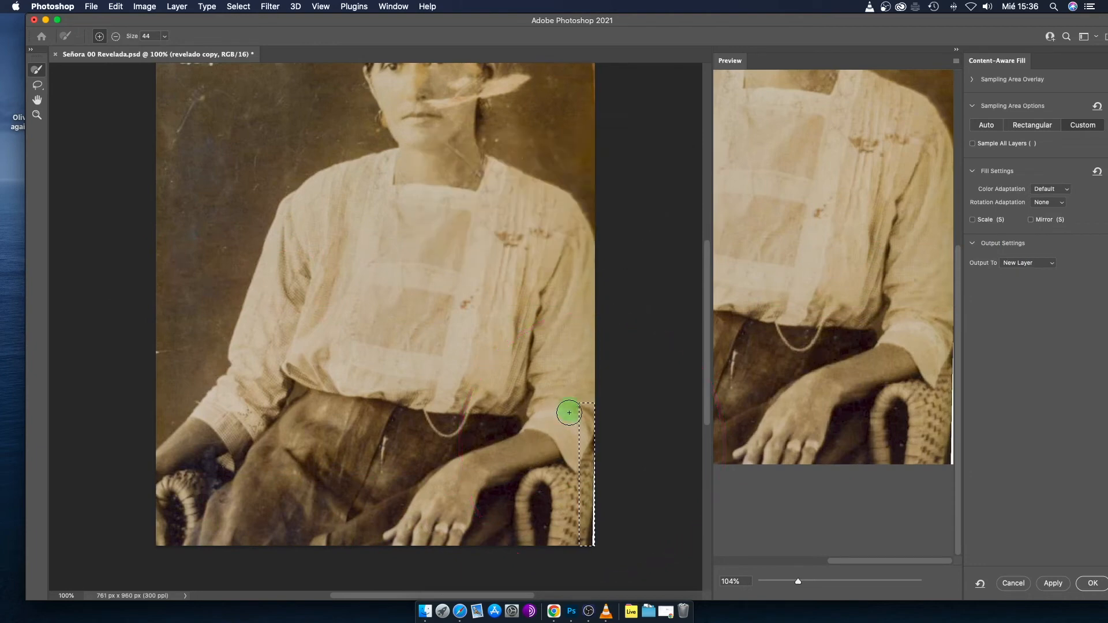
mouse_move(568, 428)
mouse_down()
mouse_move(557, 433)
mouse_move(571, 490)
mouse_move(566, 539)
mouse_move(559, 488)
mouse_up()
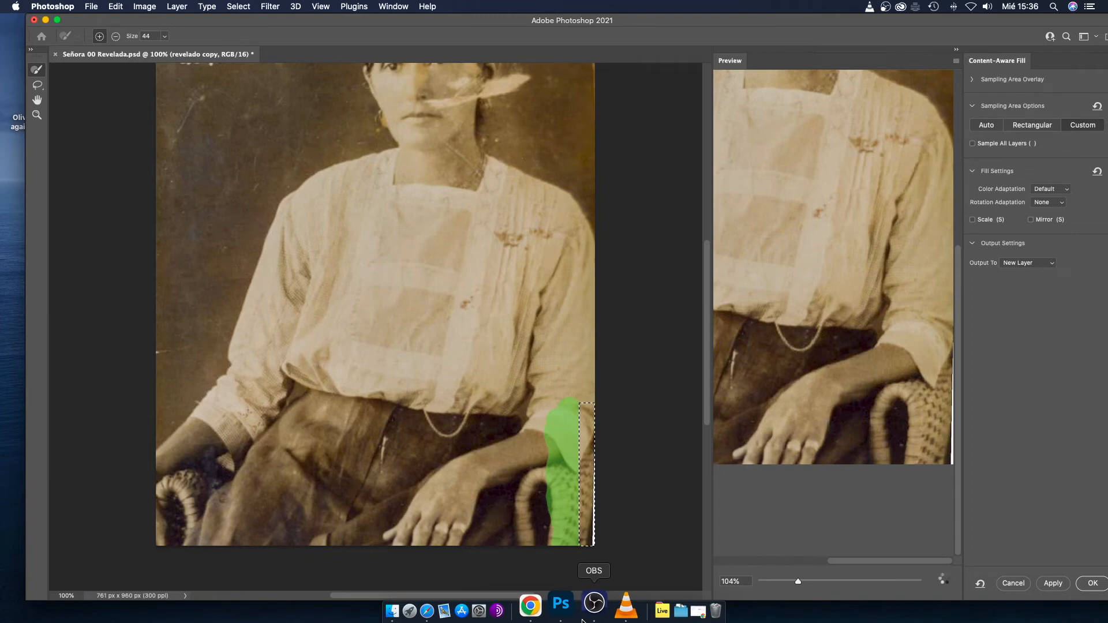
click(1085, 581)
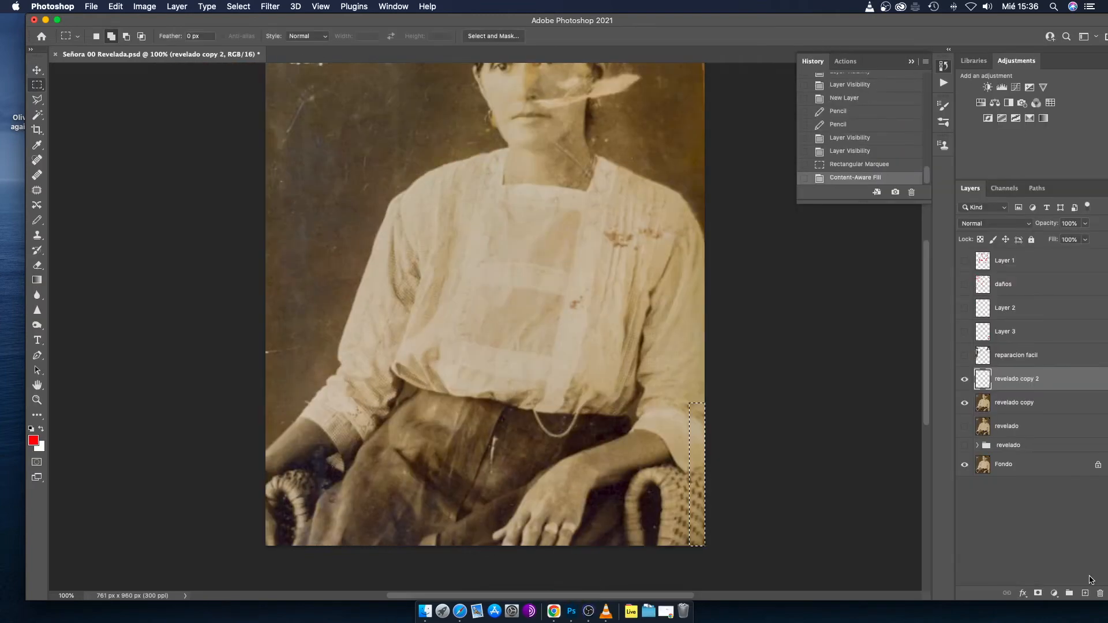
key(super+d)
Compare the lower-right edge before and after the fill by toggling the revelado copy 2 layer
click(37, 400)
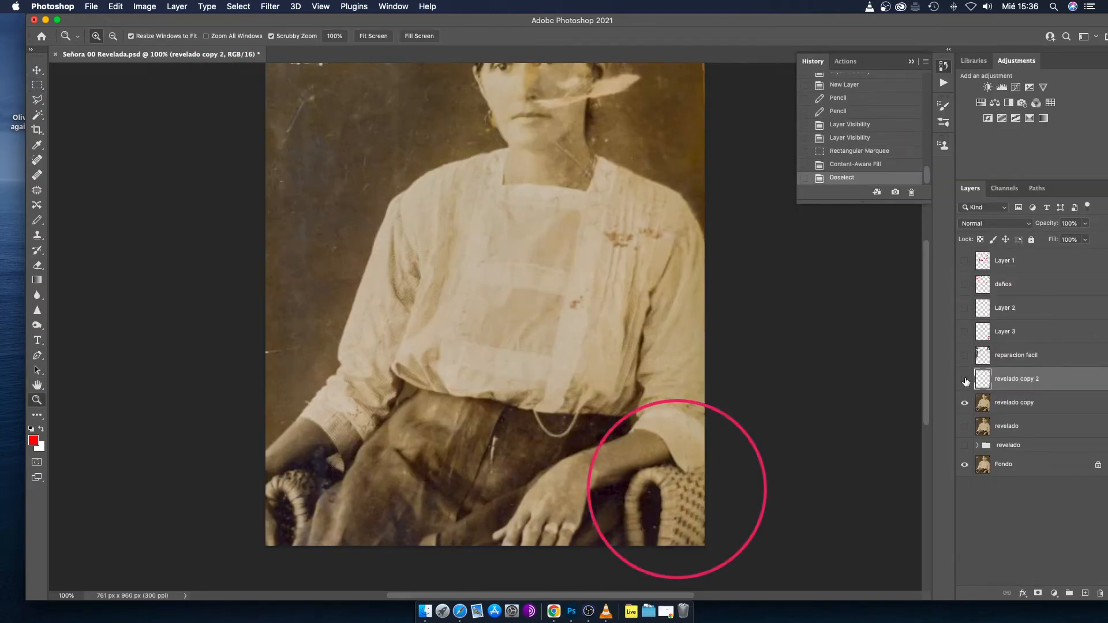
click(964, 379)
click(964, 379)
click(965, 379)
click(964, 380)
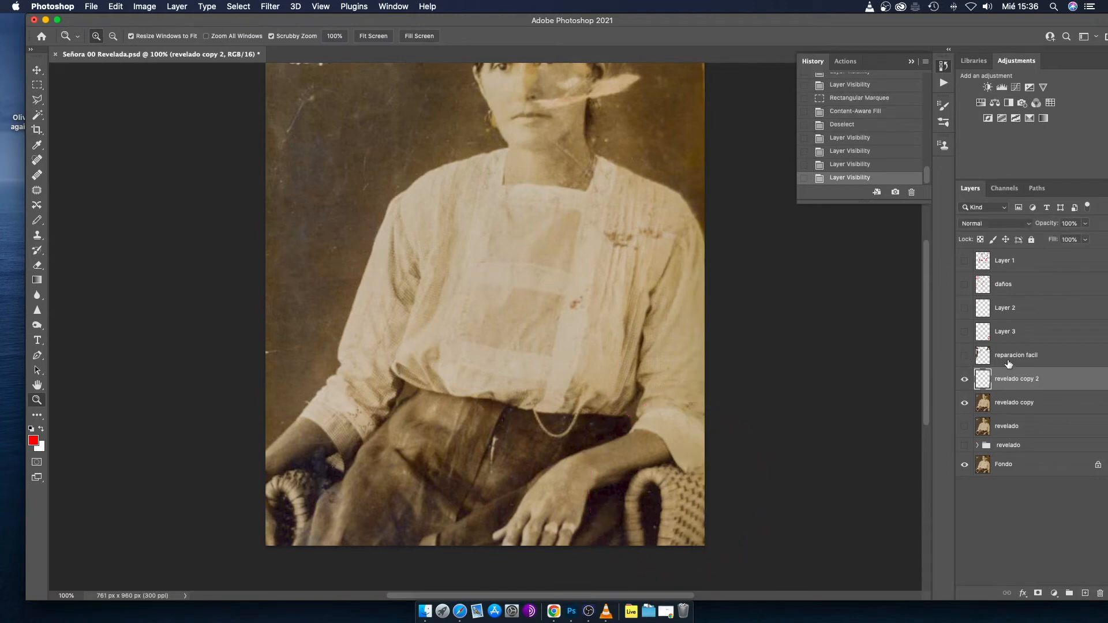
Show the reparacion facil layer and merge it with revelado copy 2
shift+click(1009, 358)
click(962, 358)
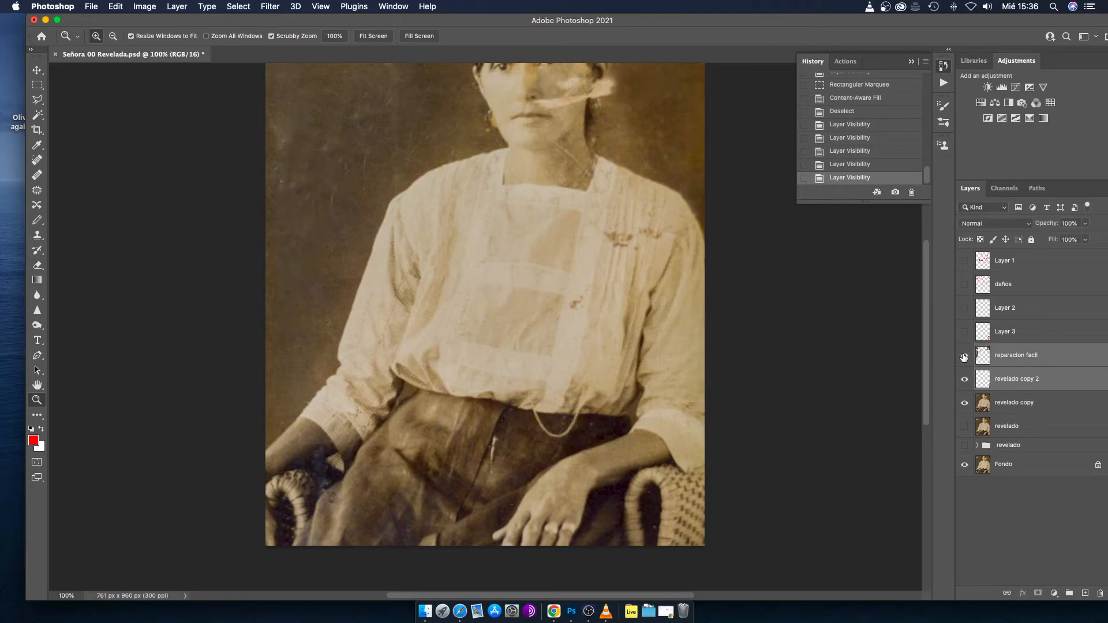
right_click(1004, 362)
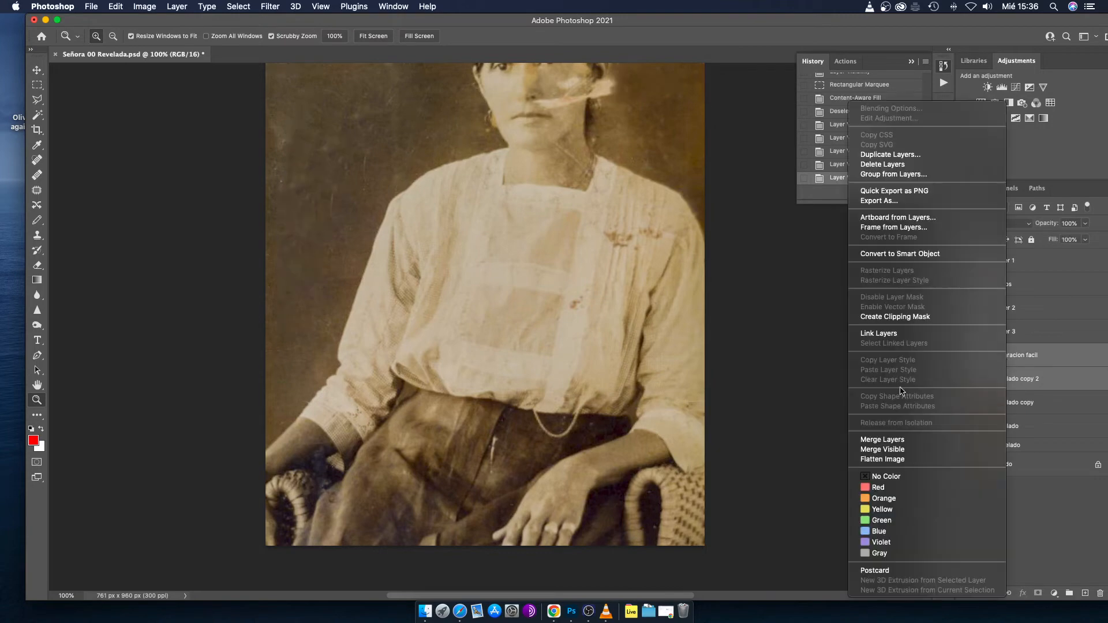
click(914, 439)
Compare the full portrait before and after all the easy repairs by toggling the merged reparacion facil layer
click(964, 356)
click(964, 356)
double_click(37, 385)
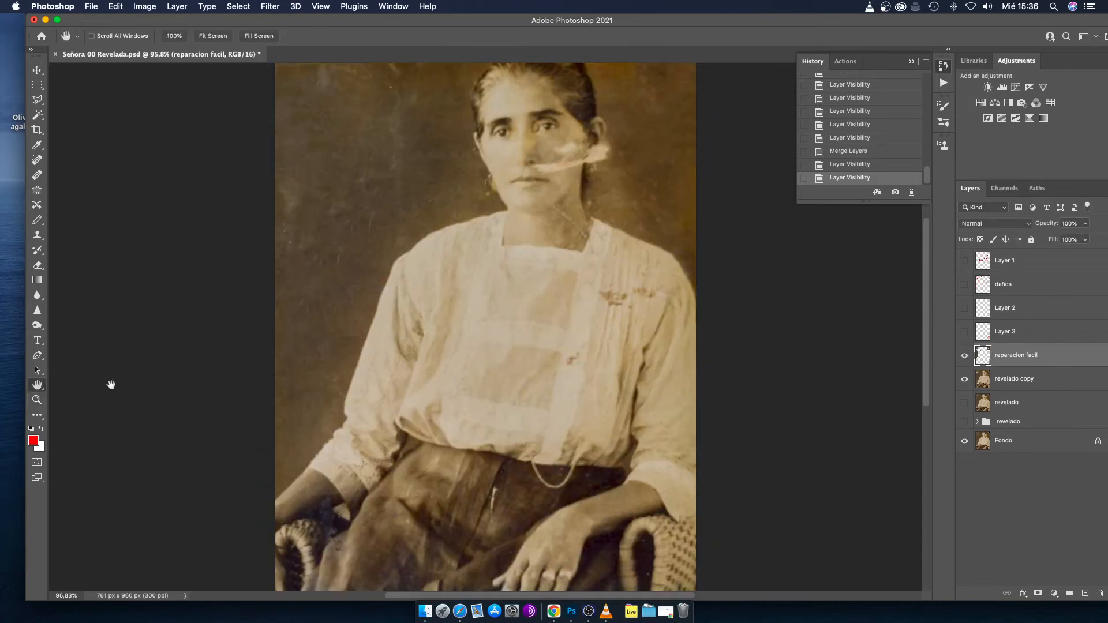
click(964, 356)
click(964, 356)
click(964, 356)
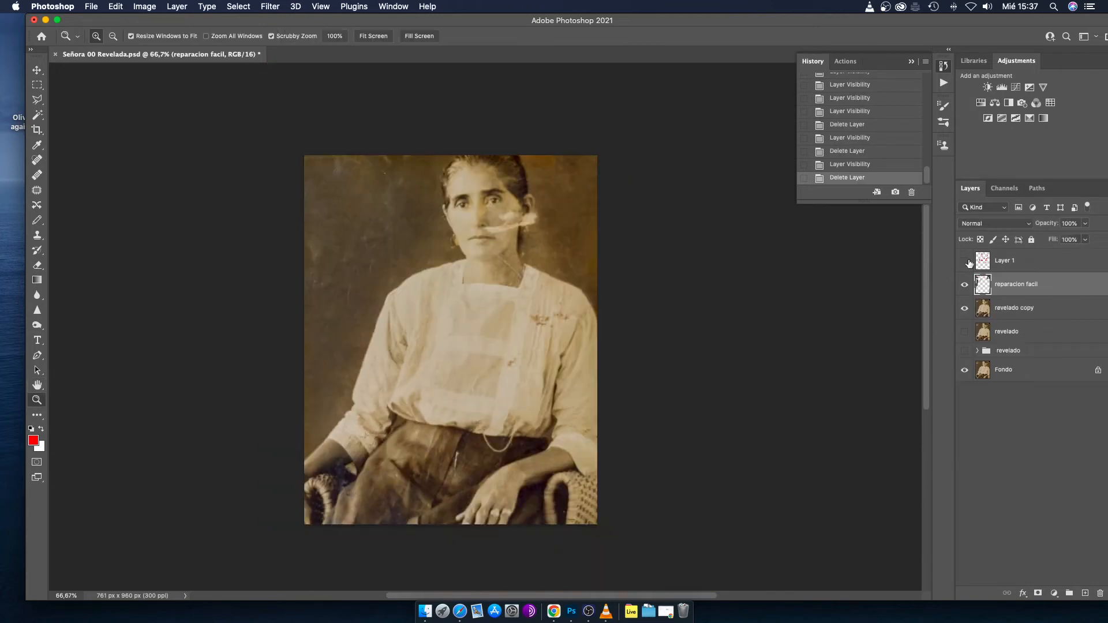
Review the second-stage damage marks on Layer 1, hide them, inspect the blouse stains and add a new layer above reparacion facil
click(964, 260)
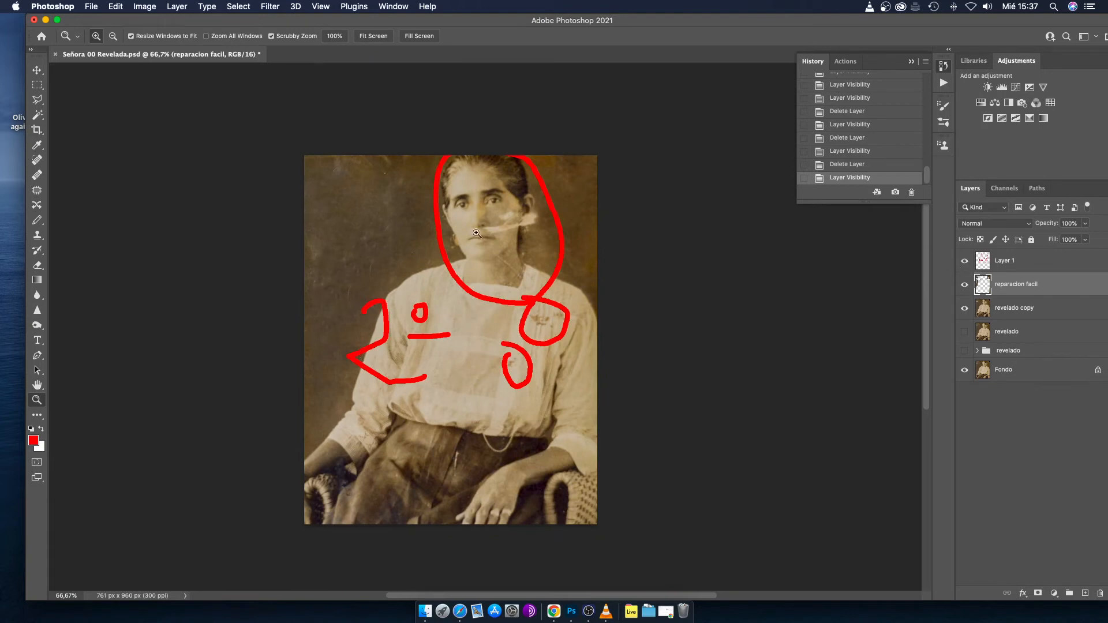
click(964, 261)
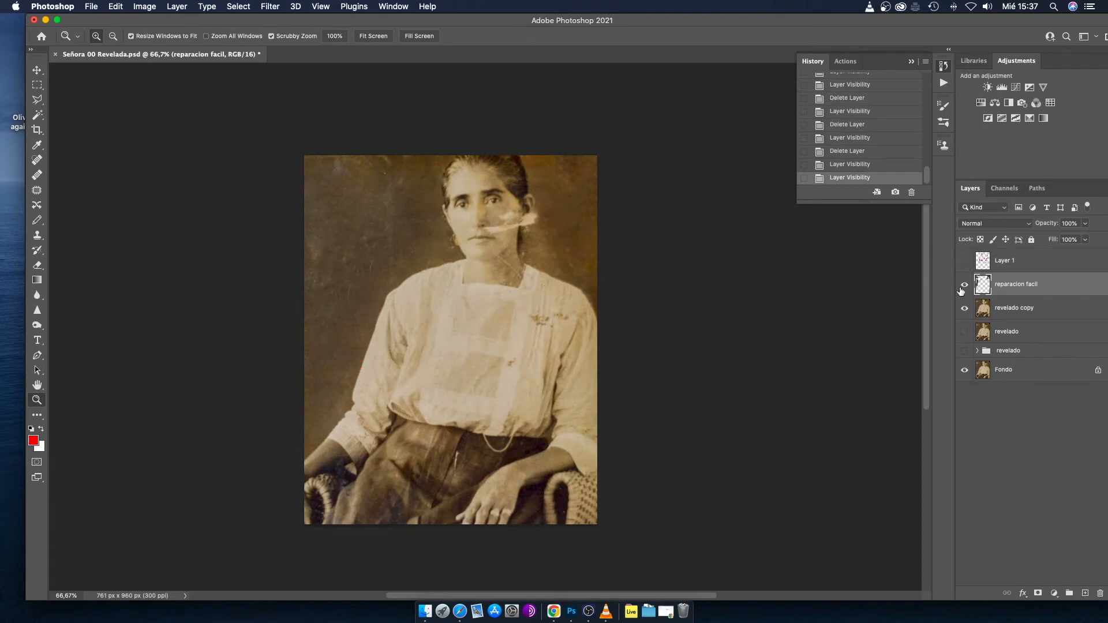
click(508, 366)
click(508, 367)
click(509, 367)
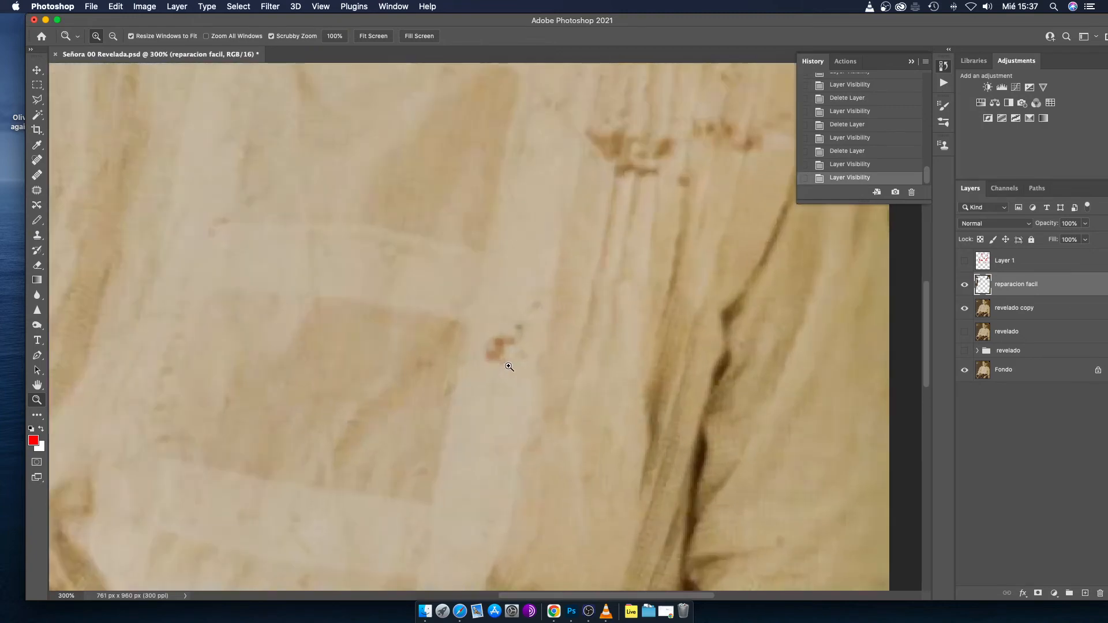
alt+click(535, 327)
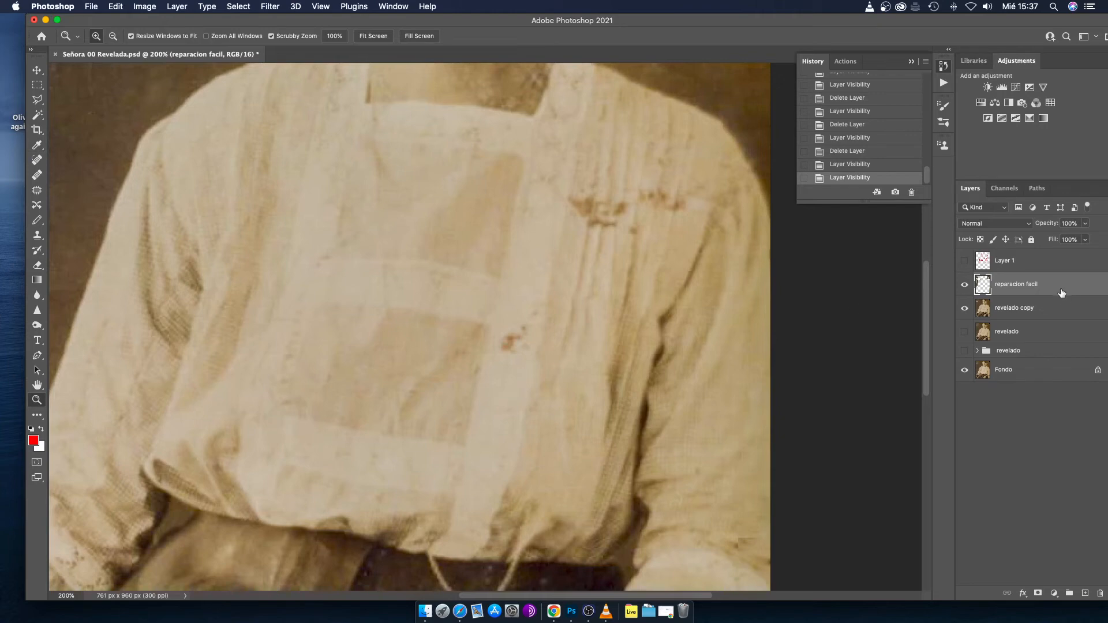
click(1084, 593)
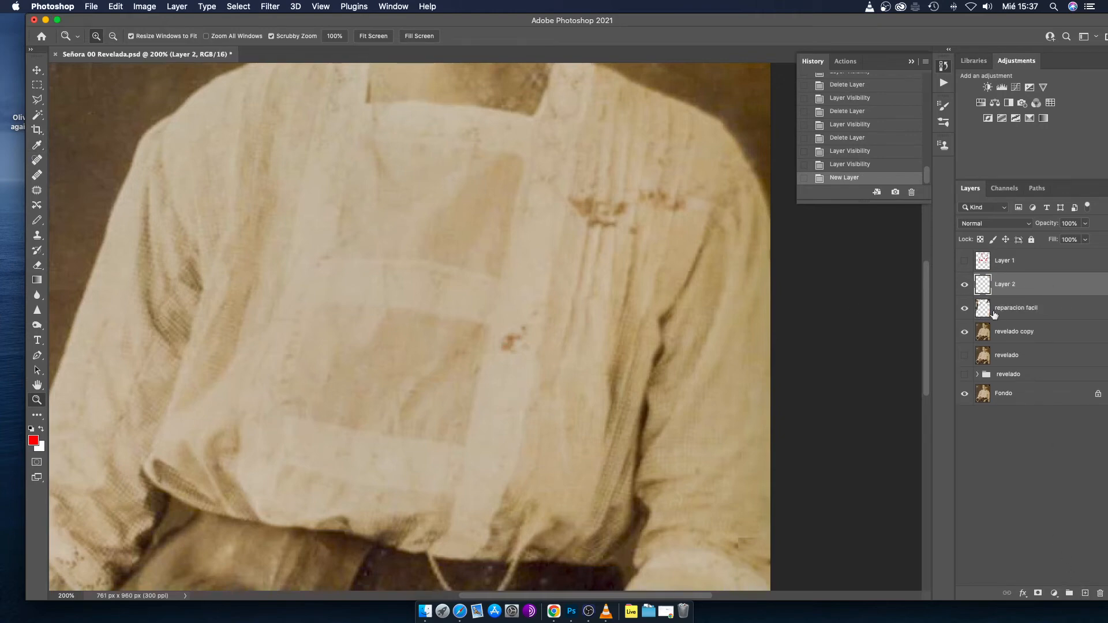
Draw red Pencil rings on Layer 2 over the blouse beside the shoulder stains, duplicate the layer and hide both copies
click(38, 223)
mouse_move(555, 79)
mouse_down()
mouse_move(523, 150)
mouse_move(579, 135)
mouse_move(588, 103)
mouse_move(560, 78)
mouse_move(557, 143)
mouse_move(529, 185)
mouse_move(577, 140)
mouse_up()
mouse_move(546, 184)
mouse_down()
mouse_move(550, 256)
mouse_move(554, 180)
mouse_up()
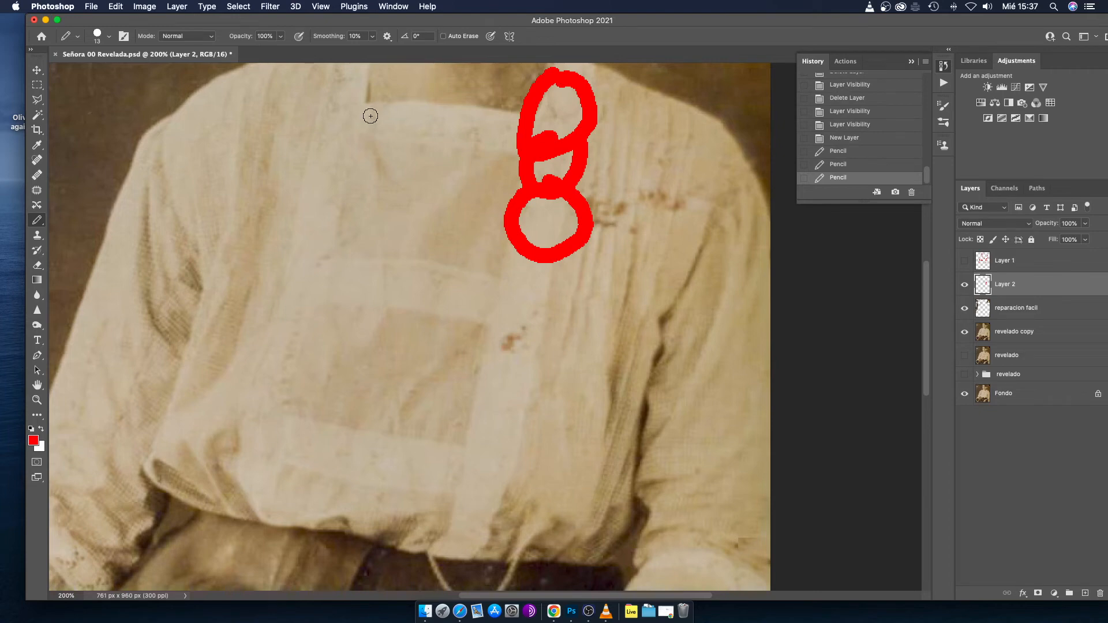
click(964, 284)
click(964, 284)
click(964, 285)
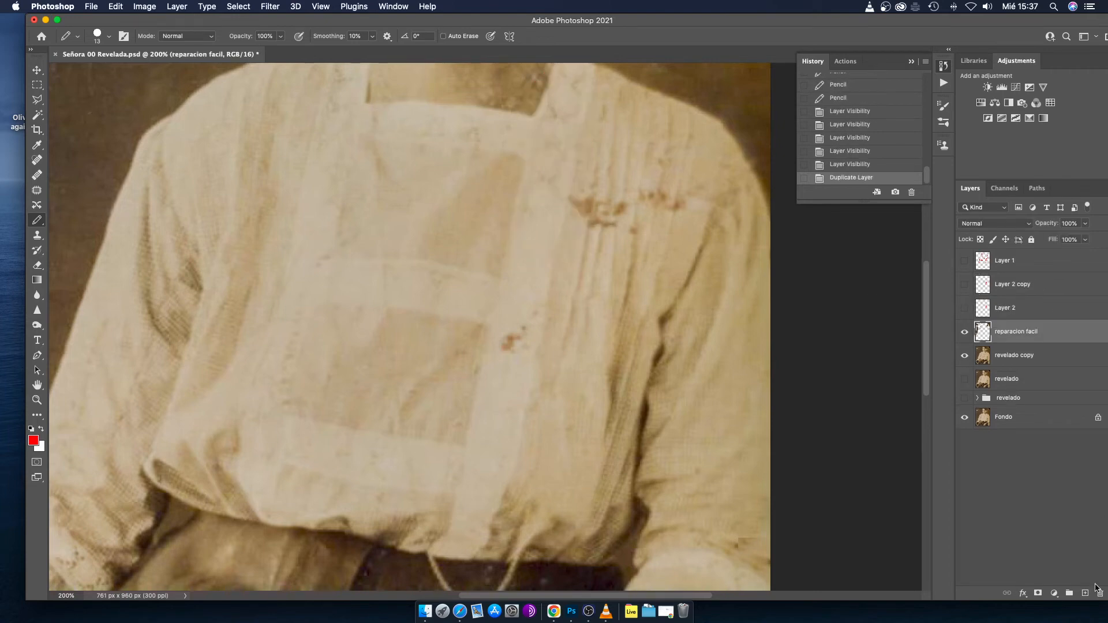
Add a new layer named reparacion 2 above reparacion facil, and rename reparacion facil as reparacion 1
click(1086, 593)
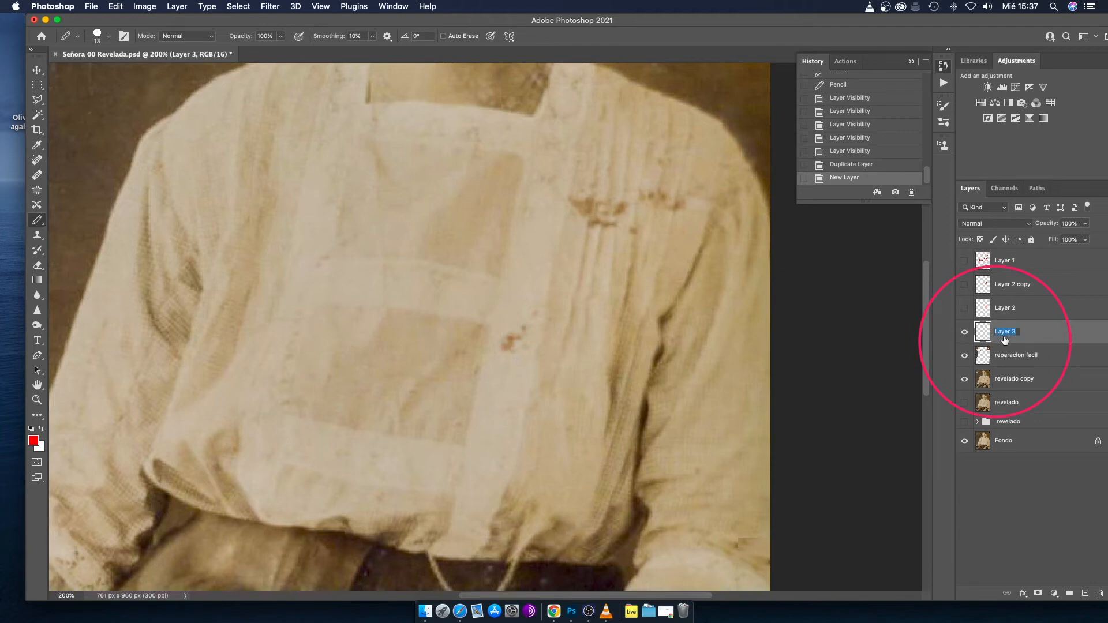
text(t)
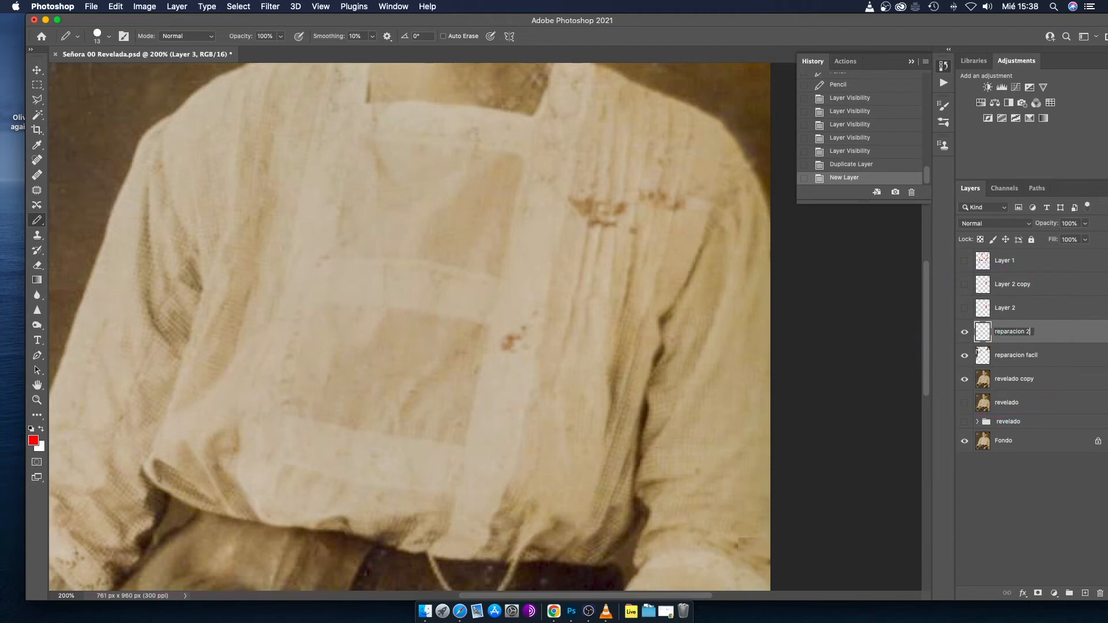
Remove the small brown stain on the blouse's central vertical band with the Spot Healing Brush on the reparacion 2 layer
key(j)
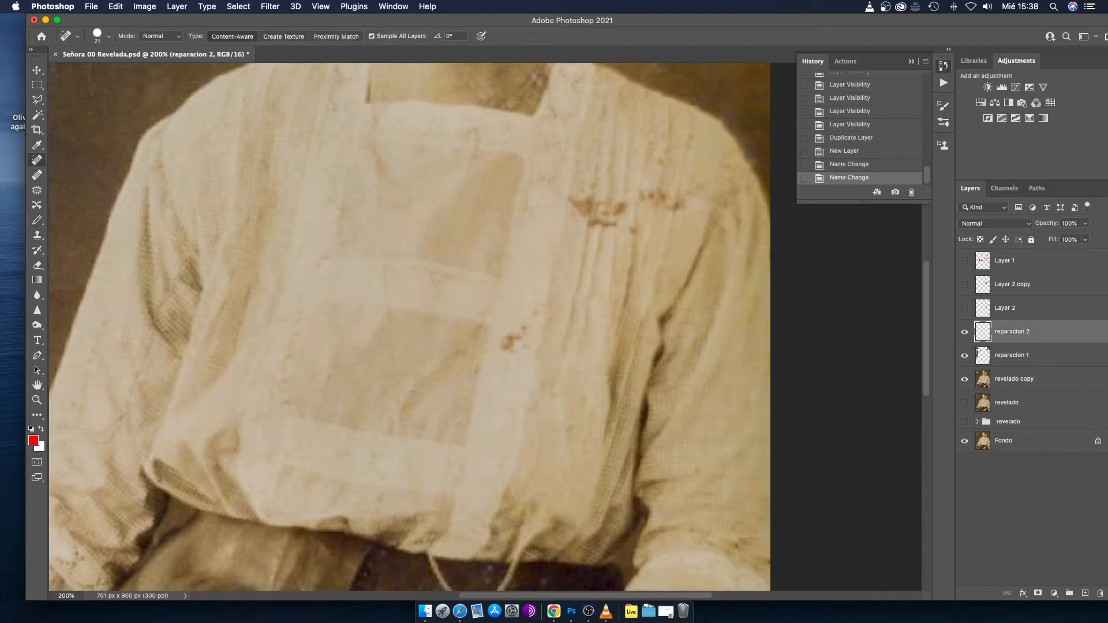
click(531, 316)
mouse_move(522, 328)
mouse_down()
mouse_move(504, 381)
mouse_move(524, 364)
mouse_move(522, 347)
mouse_up()
click(522, 347)
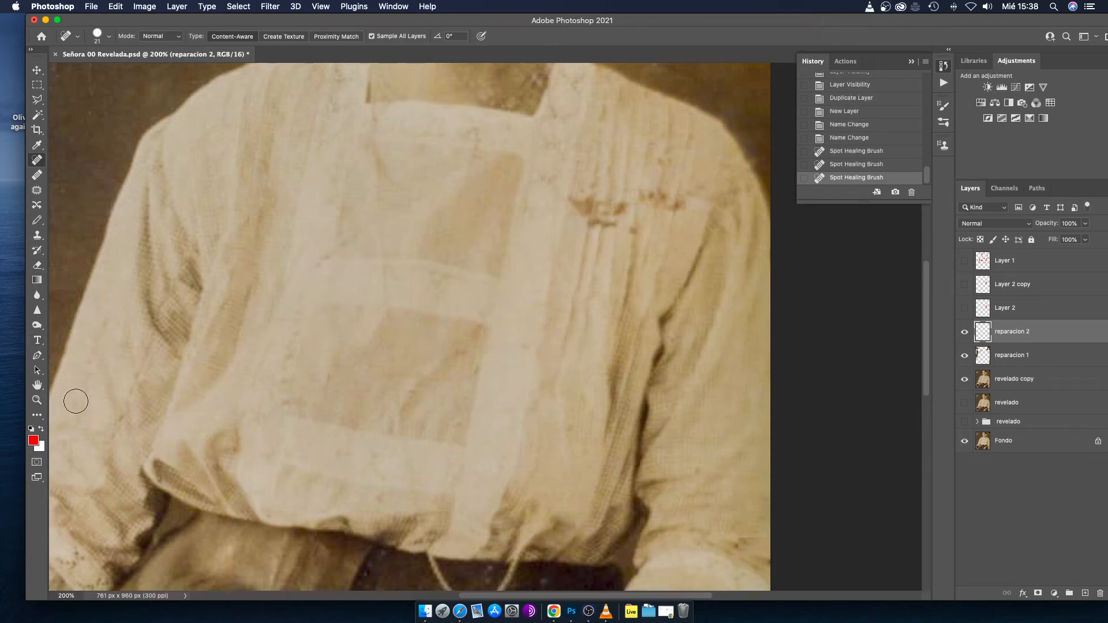
Heal the left end of the brown stain across the shoulder pleats with the Spot Healing Brush
click(37, 400)
drag(583, 221, 494, 339)
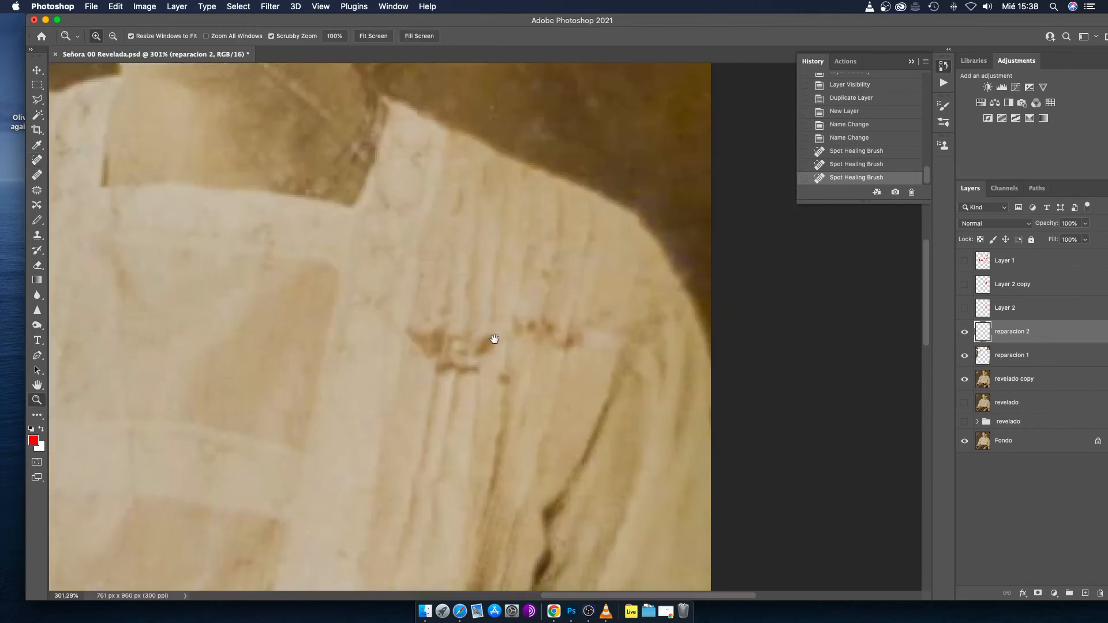
click(37, 162)
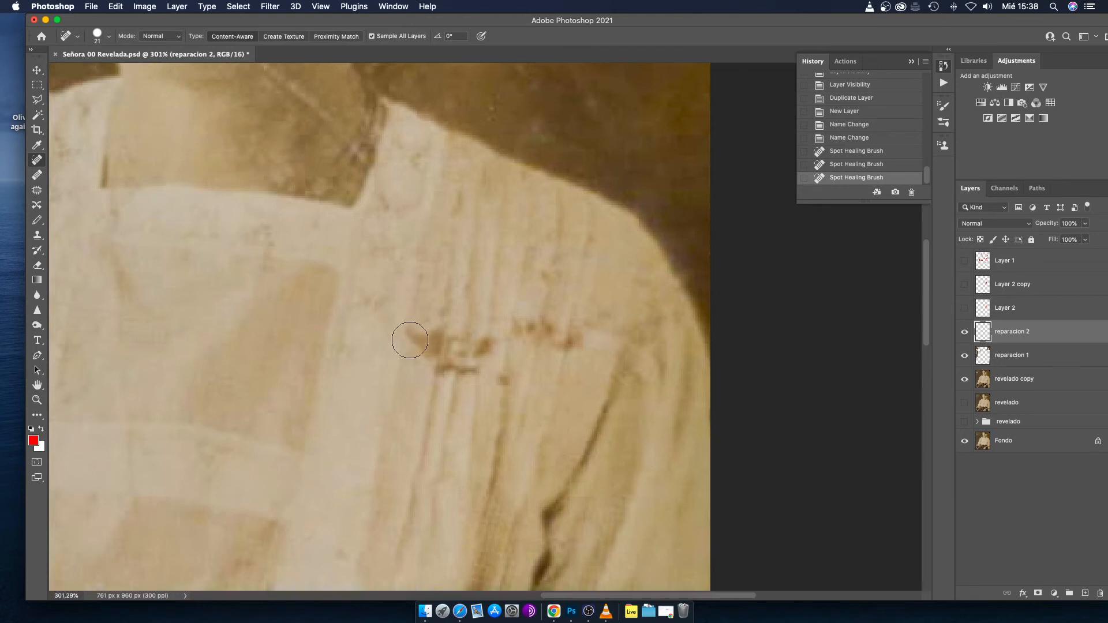
mouse_move(407, 333)
mouse_down()
mouse_move(430, 333)
mouse_move(386, 333)
mouse_move(431, 346)
mouse_move(434, 331)
mouse_move(433, 346)
mouse_up()
Cover the left shoulder-pleat stain with the Clone Stamp at size 20, sampling clean fabric from the nearby pleats
key(s)
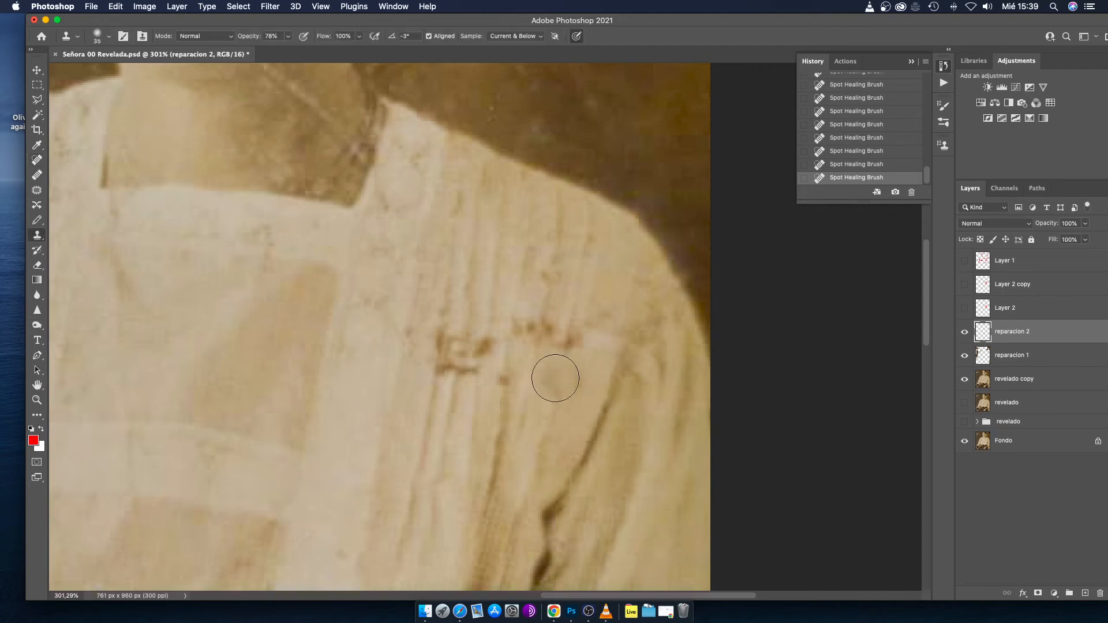
drag(509, 362, 498, 362)
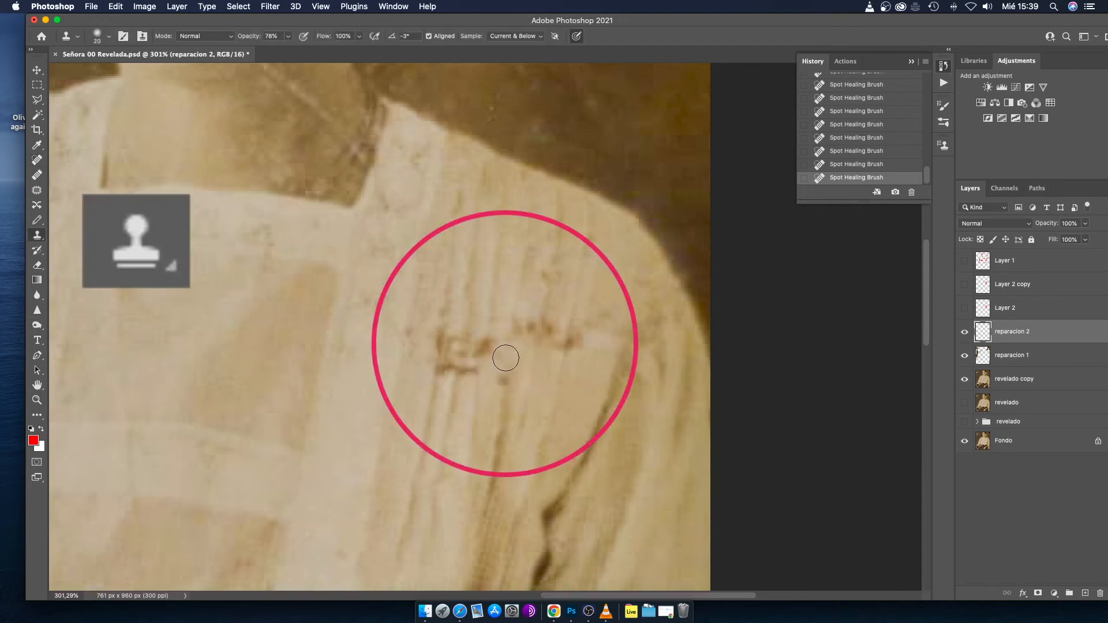
alt+click(507, 369)
drag(505, 391, 484, 443)
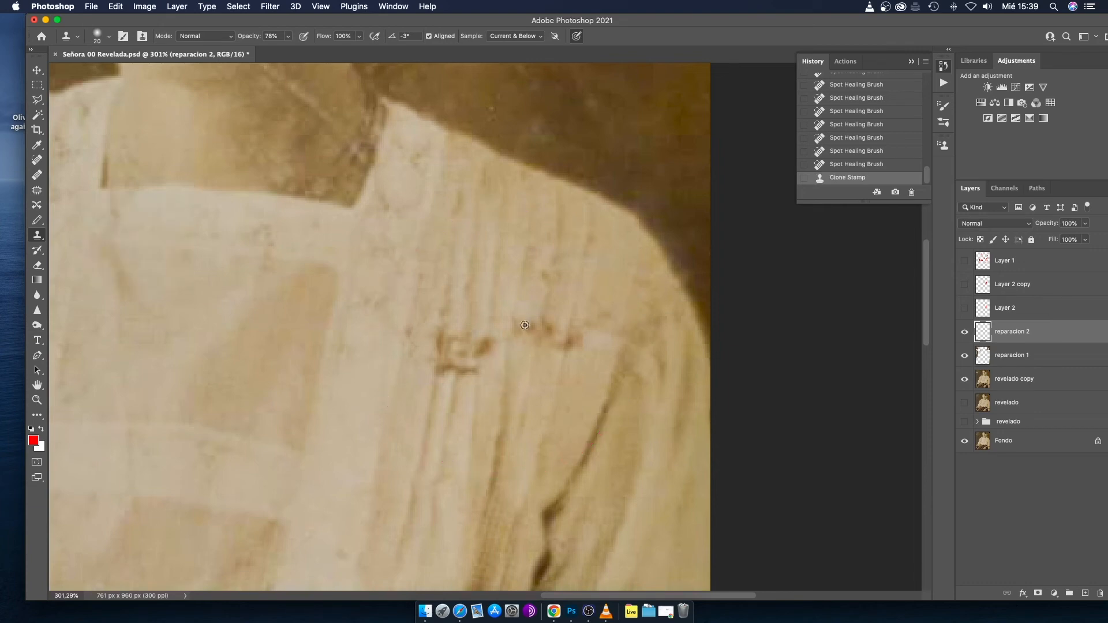
mouse_move(488, 338)
mouse_down()
mouse_move(477, 349)
mouse_move(487, 363)
mouse_move(452, 370)
mouse_move(450, 395)
mouse_move(432, 375)
mouse_move(453, 355)
mouse_up()
alt+click(451, 390)
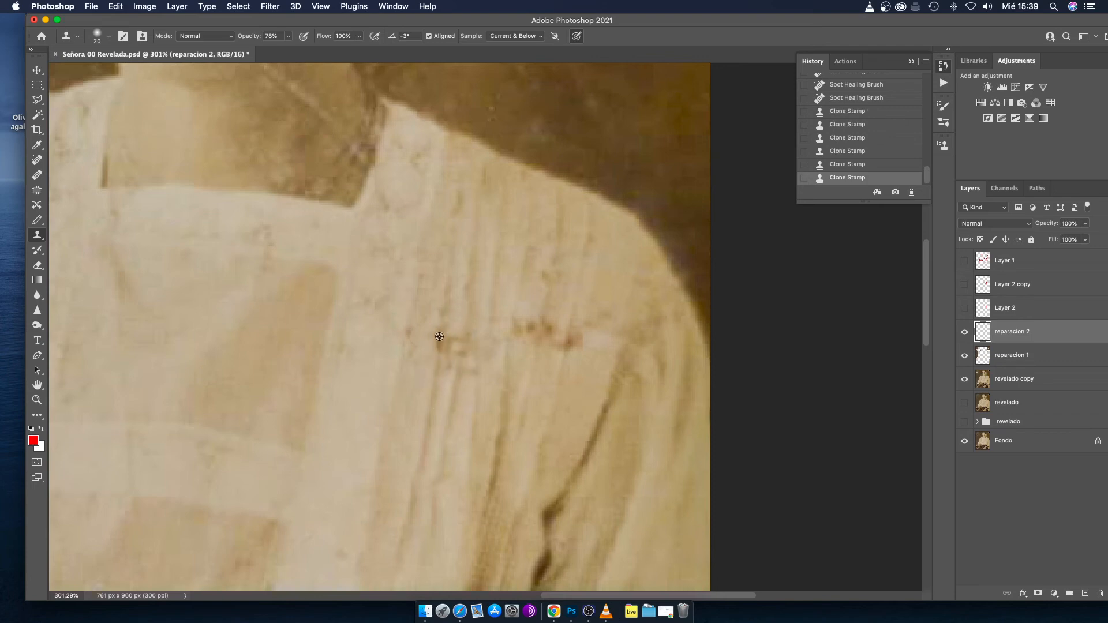
Heal the right-hand pleat stain, the spot above it and the remaining left stain marks with a small Spot Healing Brush
click(45, 163)
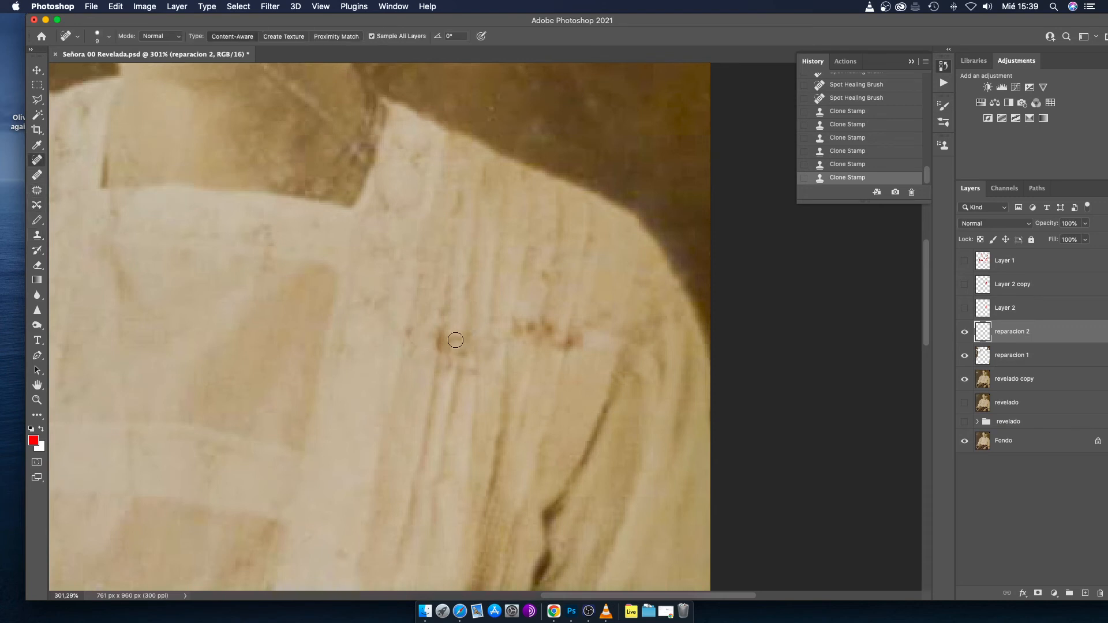
drag(450, 347, 448, 378)
drag(528, 327, 549, 353)
mouse_move(553, 344)
mouse_down()
mouse_move(561, 324)
mouse_move(577, 352)
mouse_up()
drag(527, 324, 525, 329)
click(525, 328)
click(540, 276)
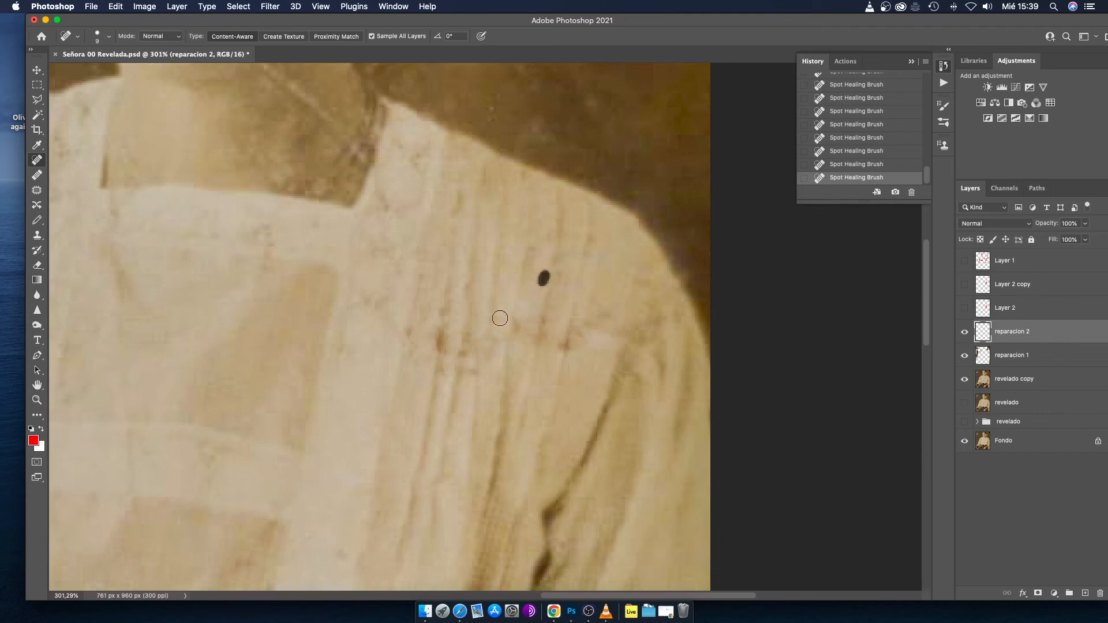
drag(464, 378, 466, 368)
Compare the full portrait before and after the blouse stain repairs by toggling the reparacion 2 layer
double_click(38, 386)
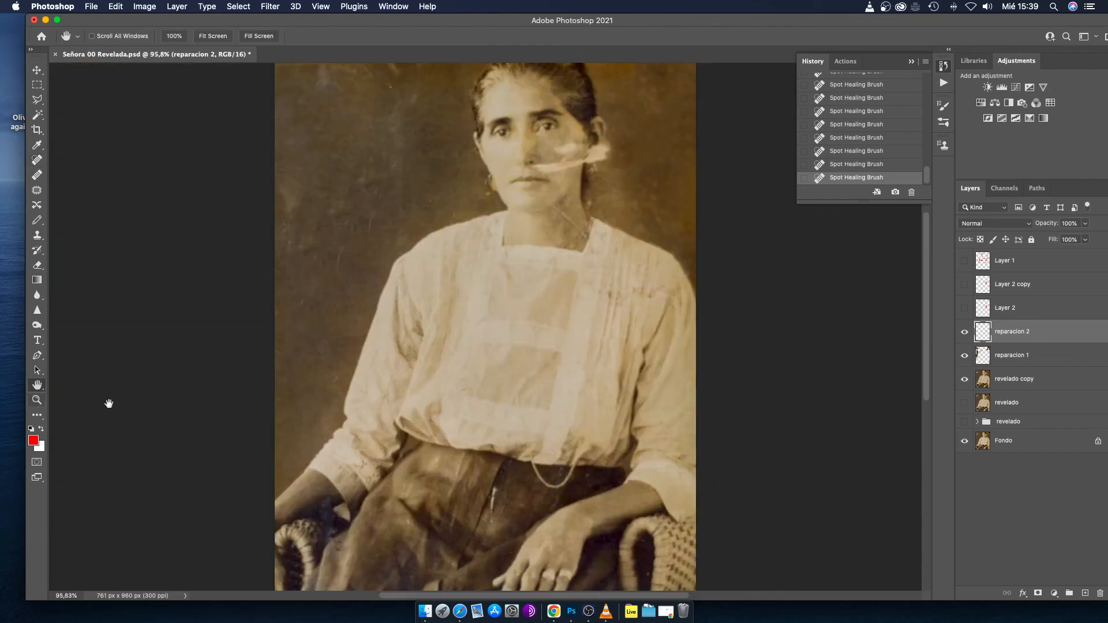
click(964, 332)
click(964, 332)
click(964, 331)
click(964, 332)
Clone clean pleat fabric over the leftover traces of the right-hand shoulder stain on reparacion 2
click(37, 400)
drag(662, 300, 684, 329)
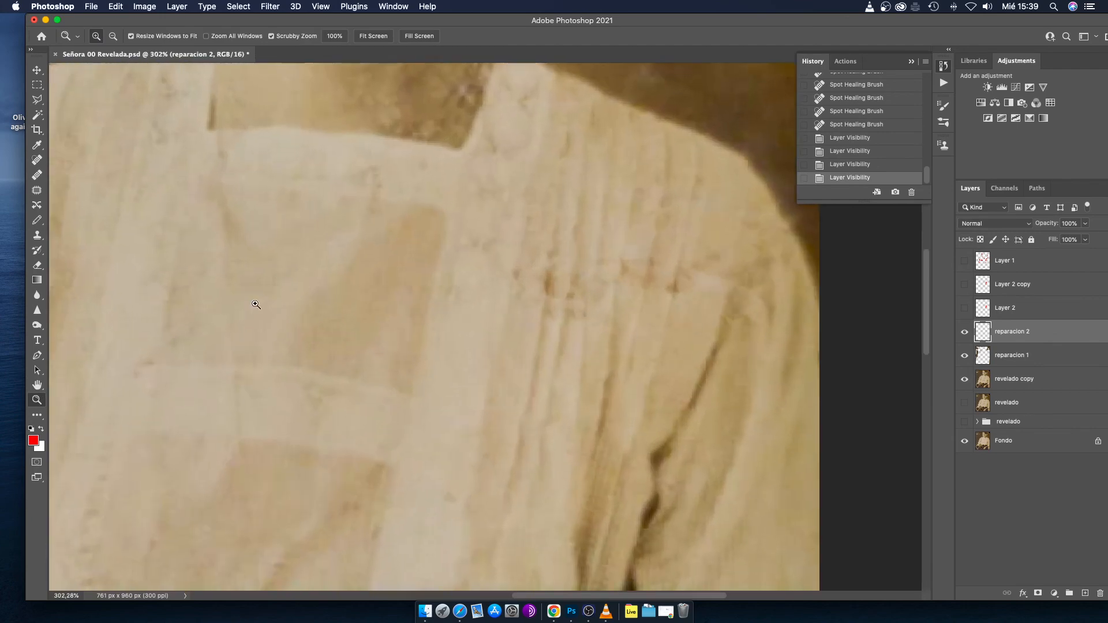
click(38, 235)
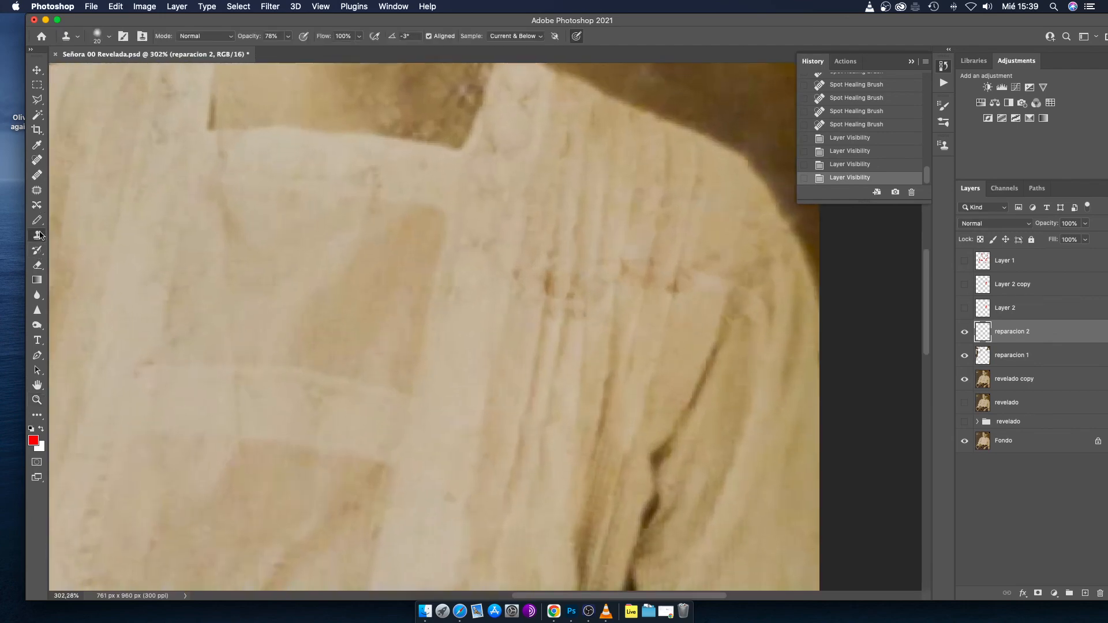
alt+click(669, 308)
click(668, 302)
mouse_move(644, 302)
mouse_down()
mouse_move(652, 257)
mouse_move(622, 267)
mouse_up()
alt+click(615, 304)
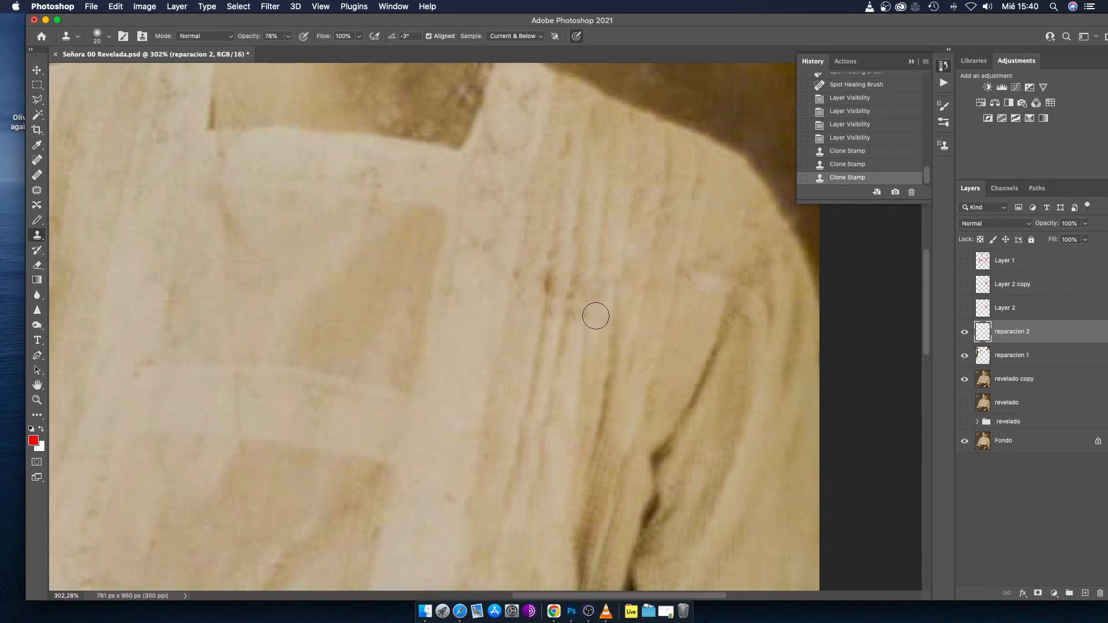
Clone clean fabric from lower on the same pleats over the dark remnants of the left shoulder stain
alt+click(562, 331)
mouse_move(569, 294)
mouse_down()
mouse_move(565, 306)
mouse_move(567, 294)
mouse_up()
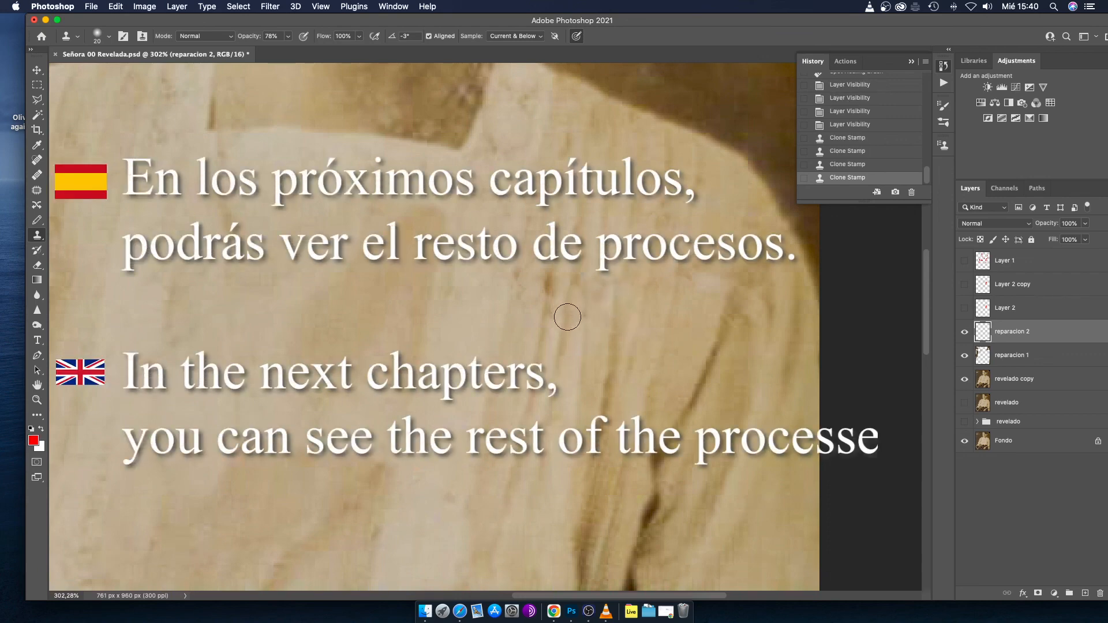
alt+click(543, 336)
drag(552, 283, 548, 309)
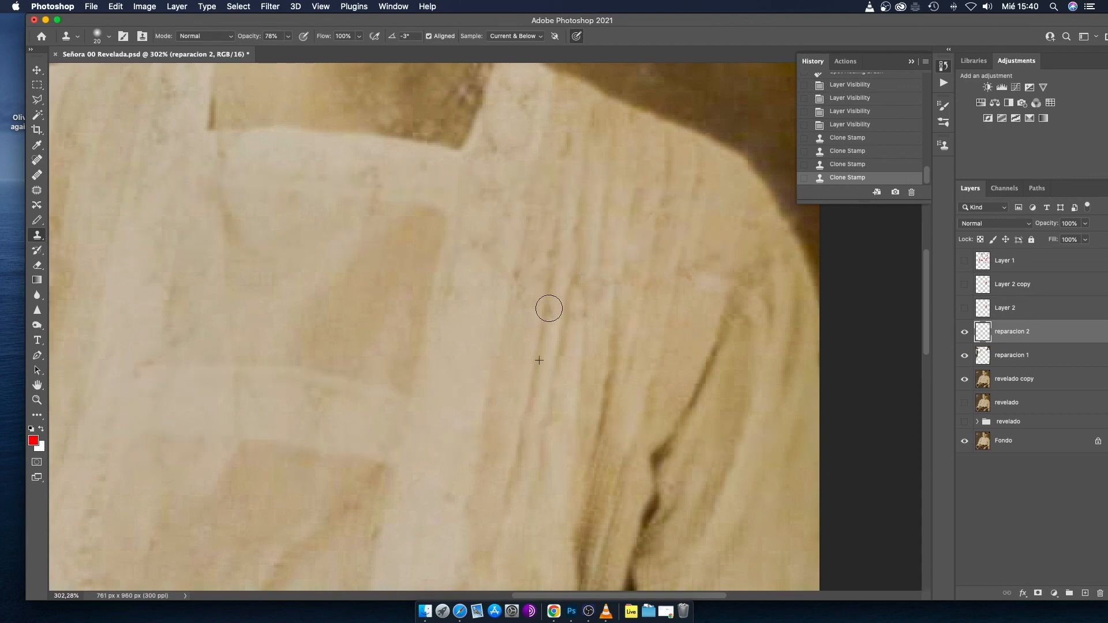
Compare the whole portrait with and without the finished blouse repairs by toggling reparacion 2, leave it visible and deselect all layers
double_click(36, 385)
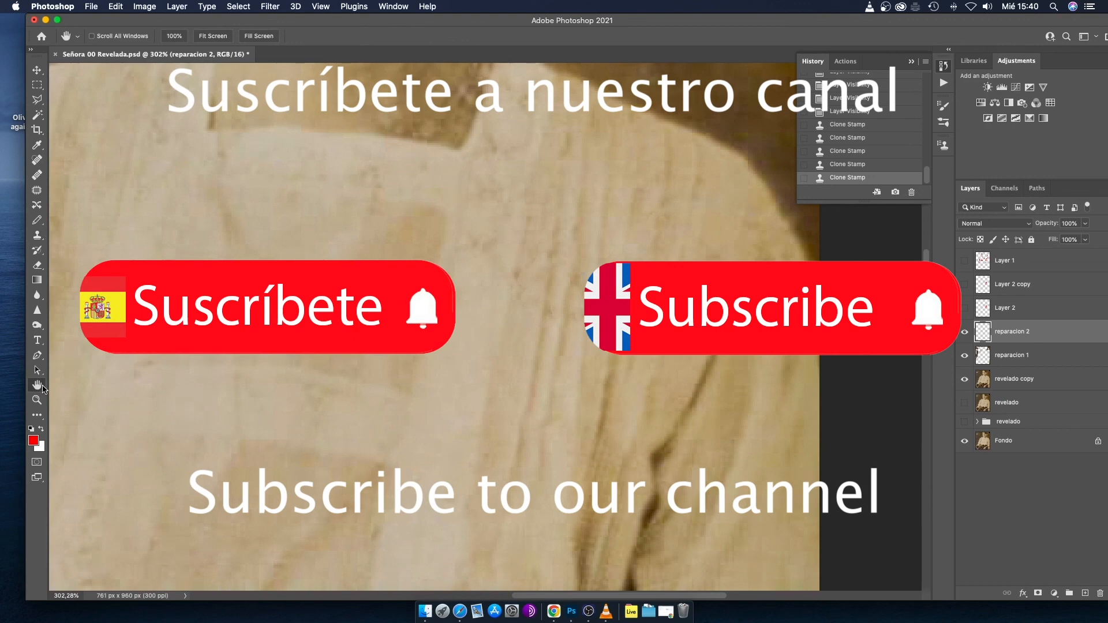
click(963, 333)
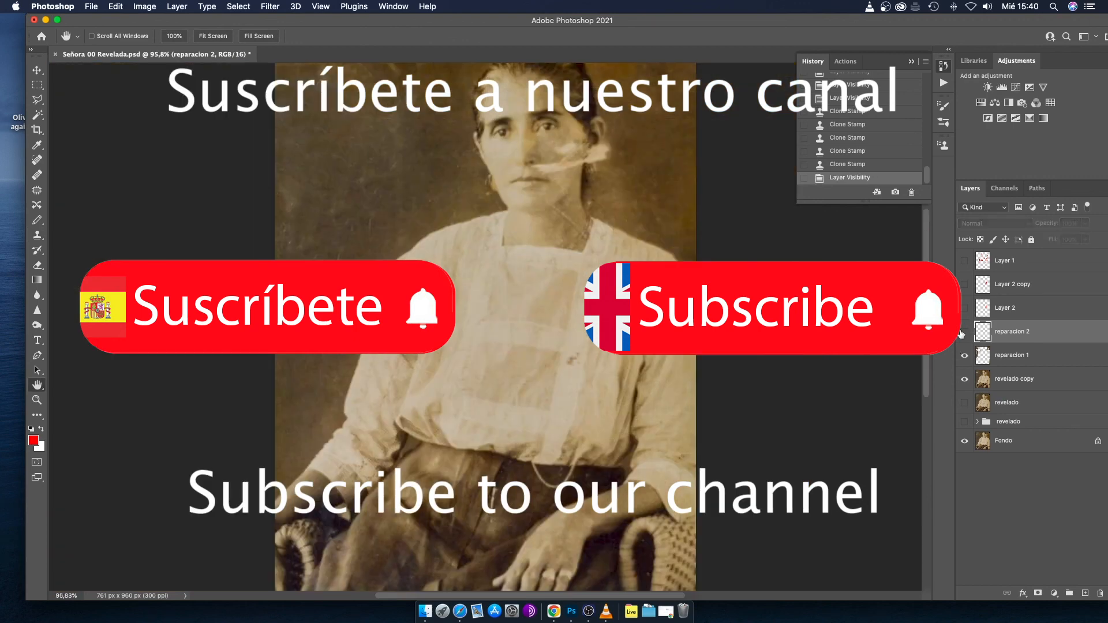
click(962, 332)
click(962, 333)
click(959, 334)
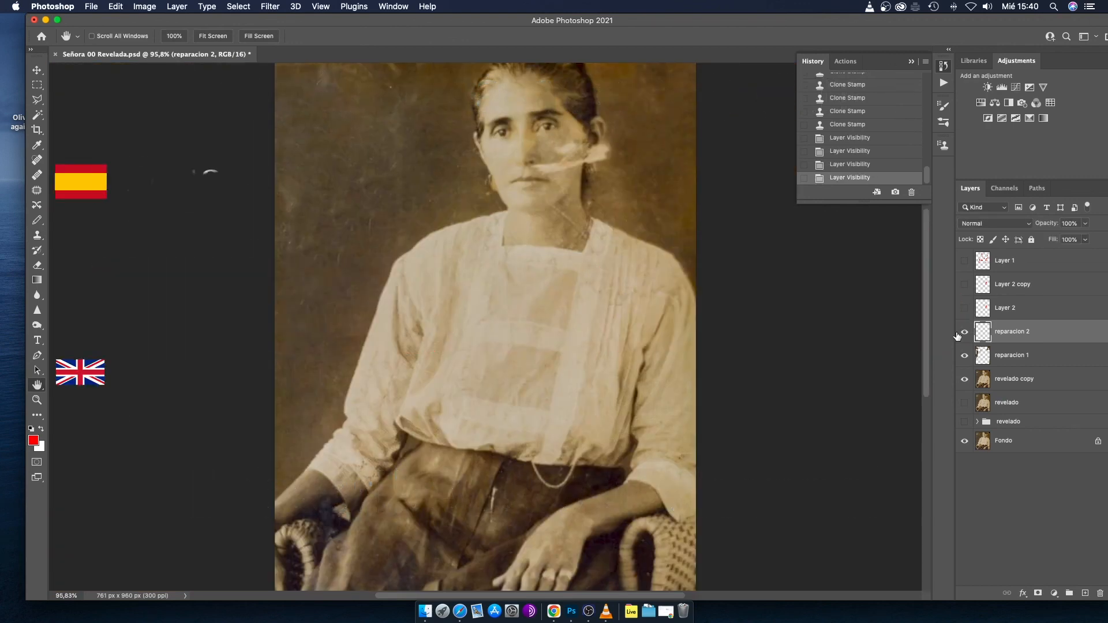
click(958, 333)
click(959, 333)
click(958, 334)
click(962, 334)
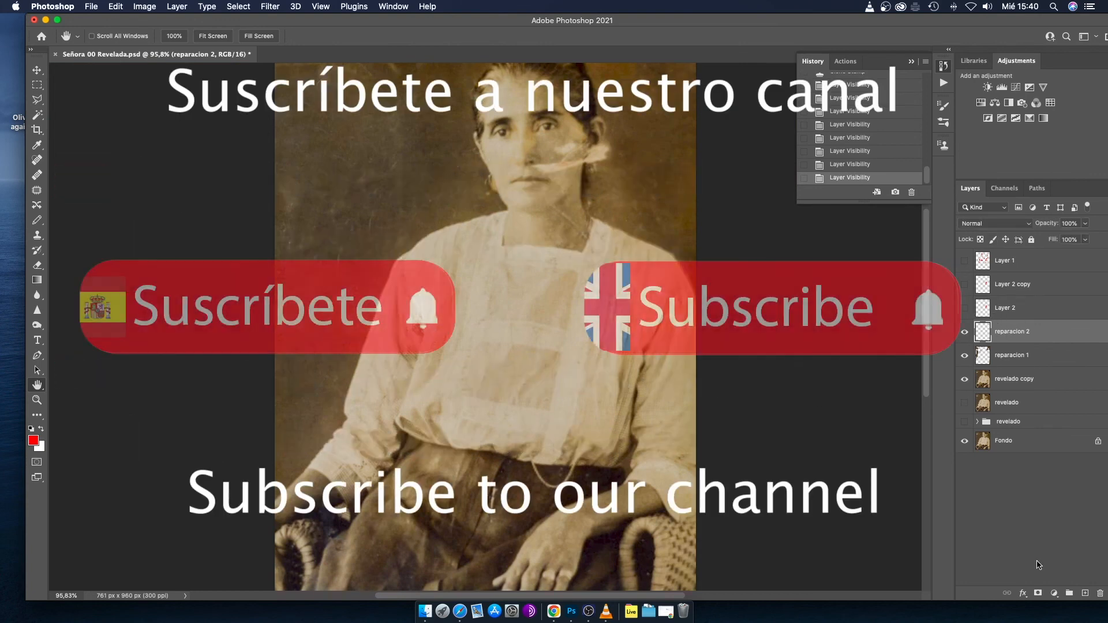
click(975, 489)
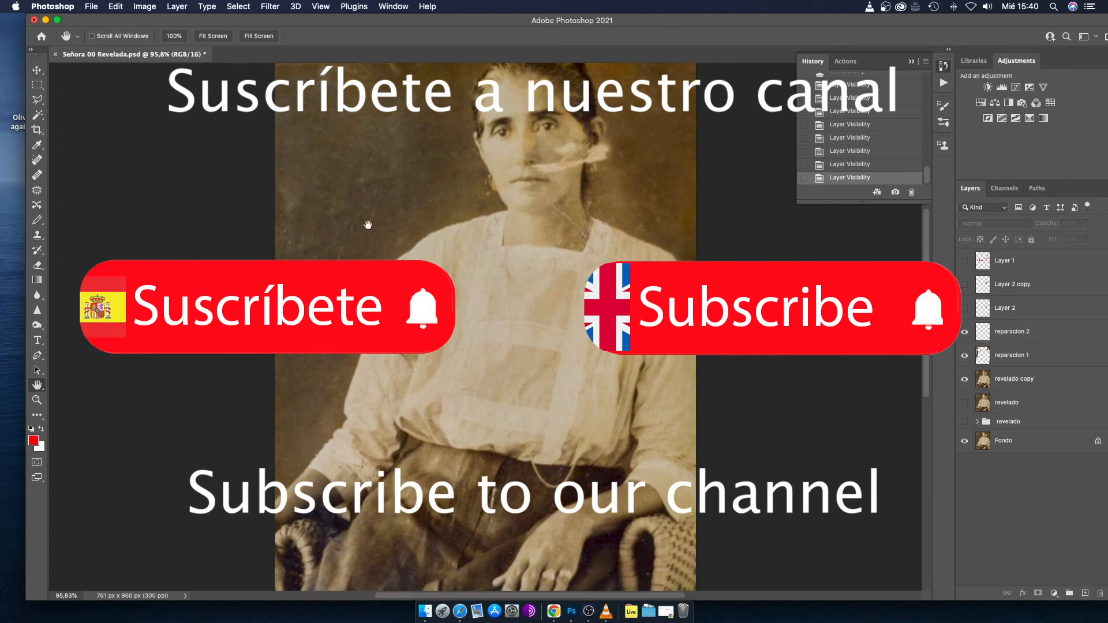